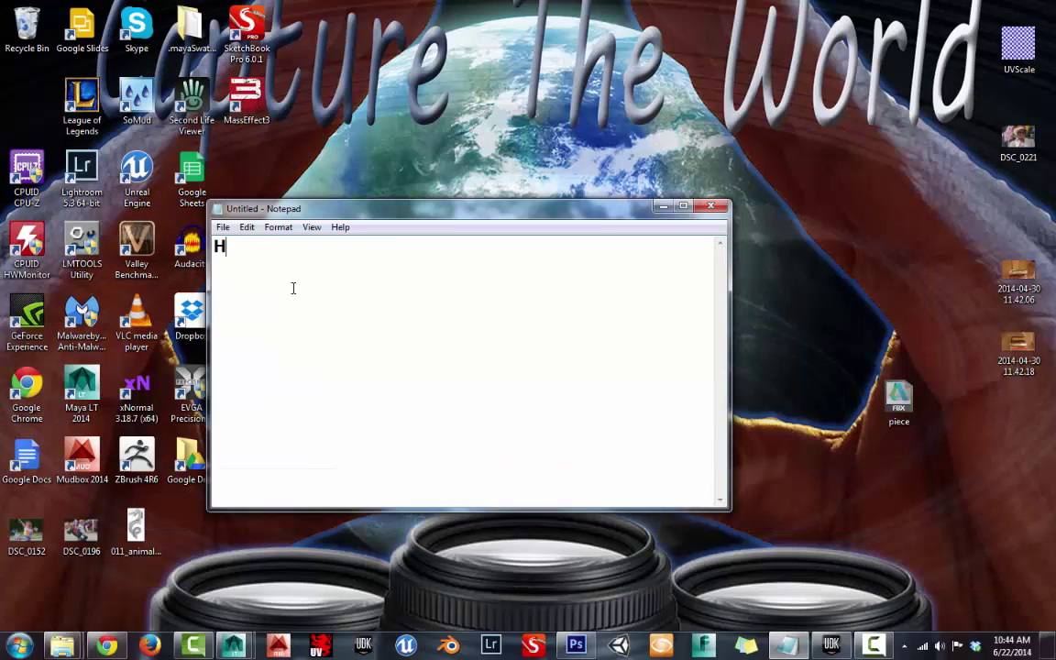
# Type the note 'Here is a basic update of what I am recreating......This is the size of it based on th…'.
pyautogui.write('ere is a ')
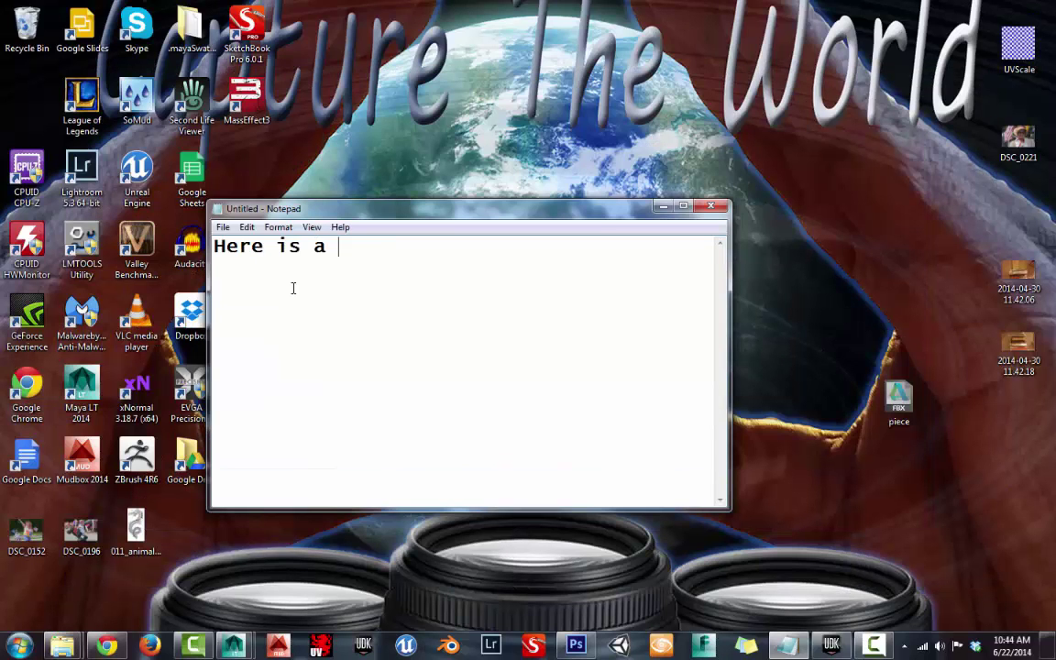
pyautogui.write('basic update ')
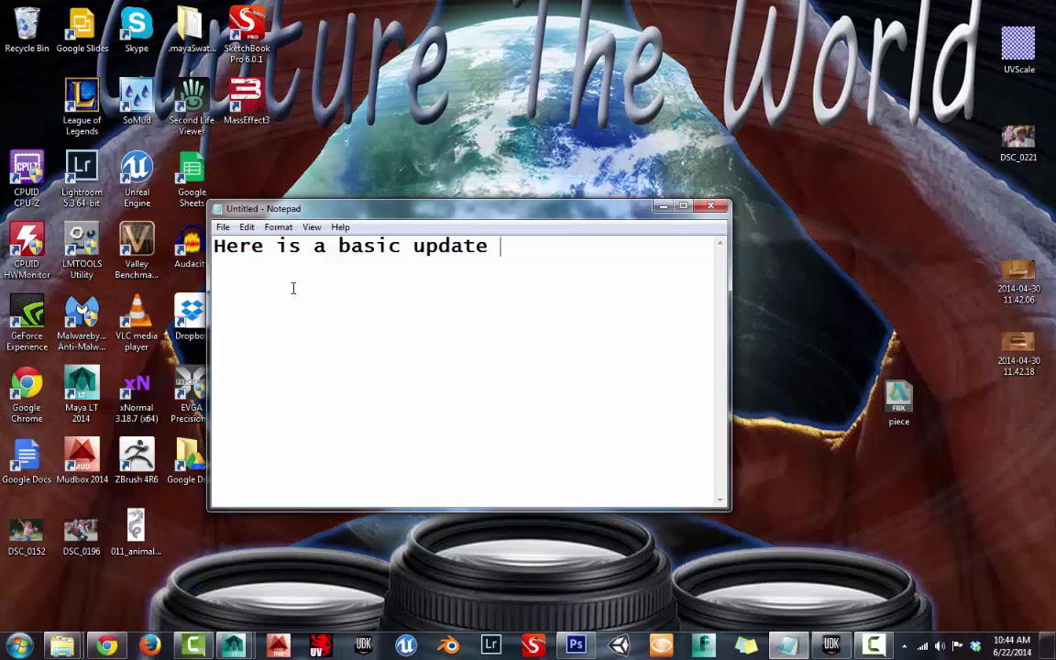
pyautogui.write('of what I ')
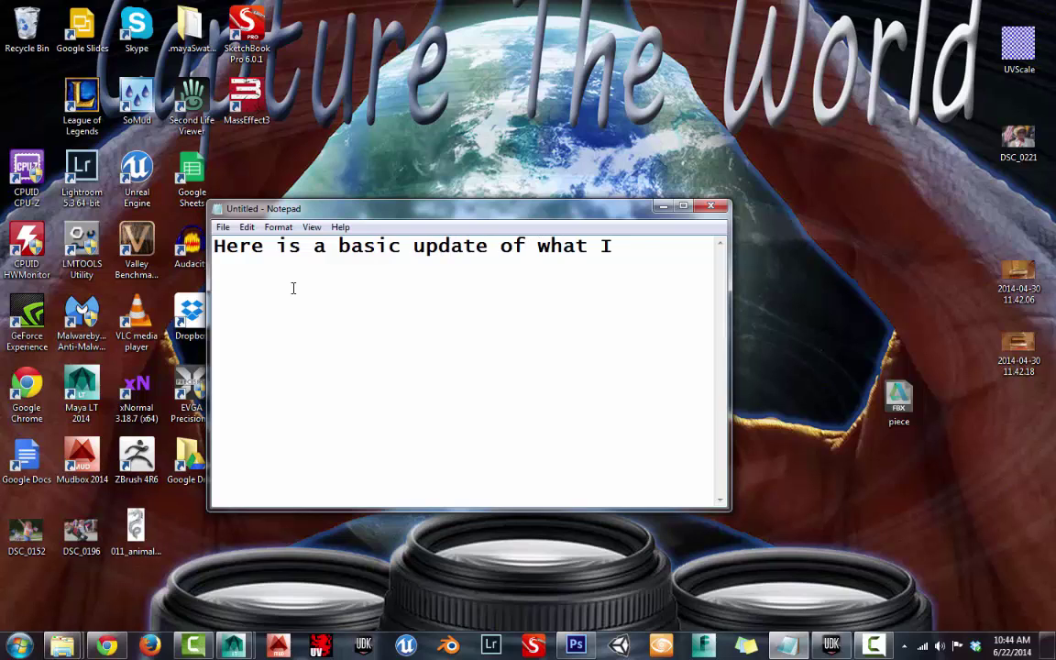
pyautogui.write('am recreating......')
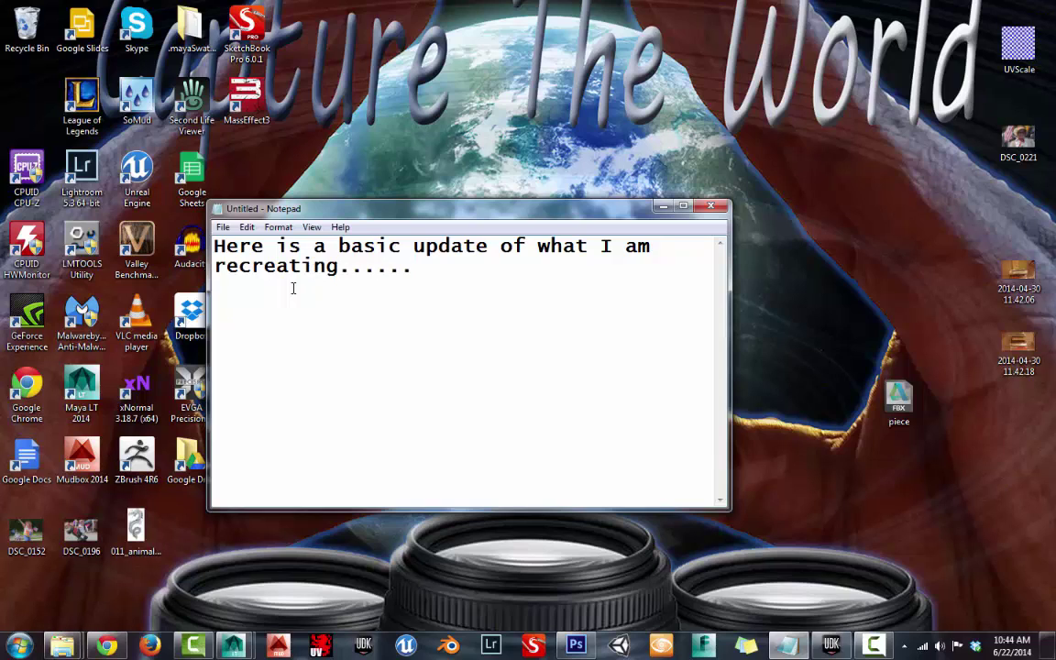
pyautogui.write('This is the ')
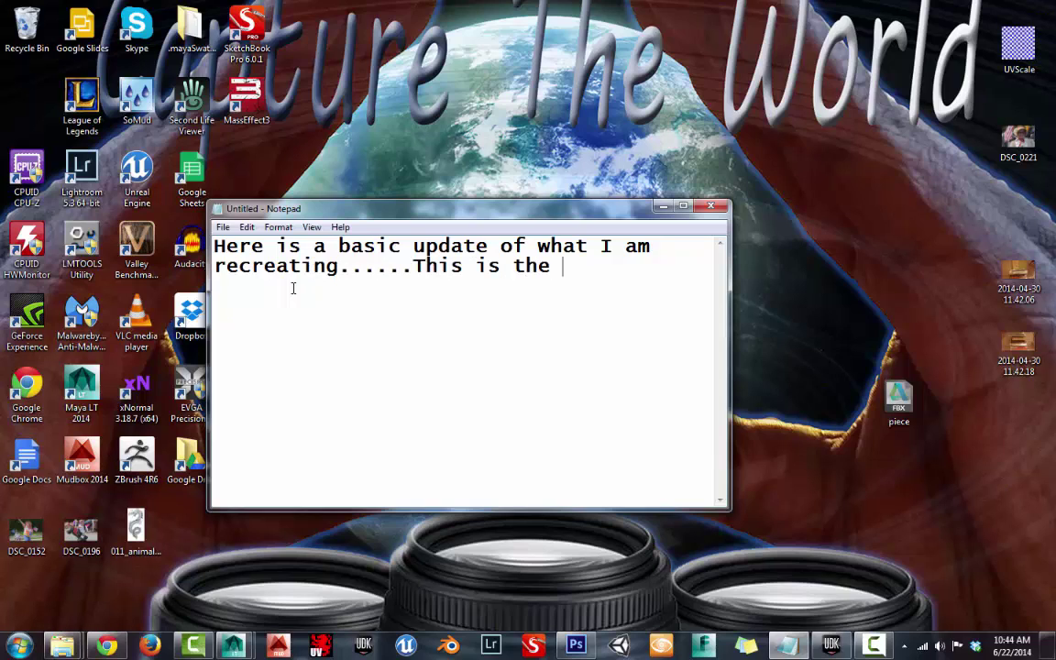
pyautogui.write('siz')
pyautogui.write('e of it ba')
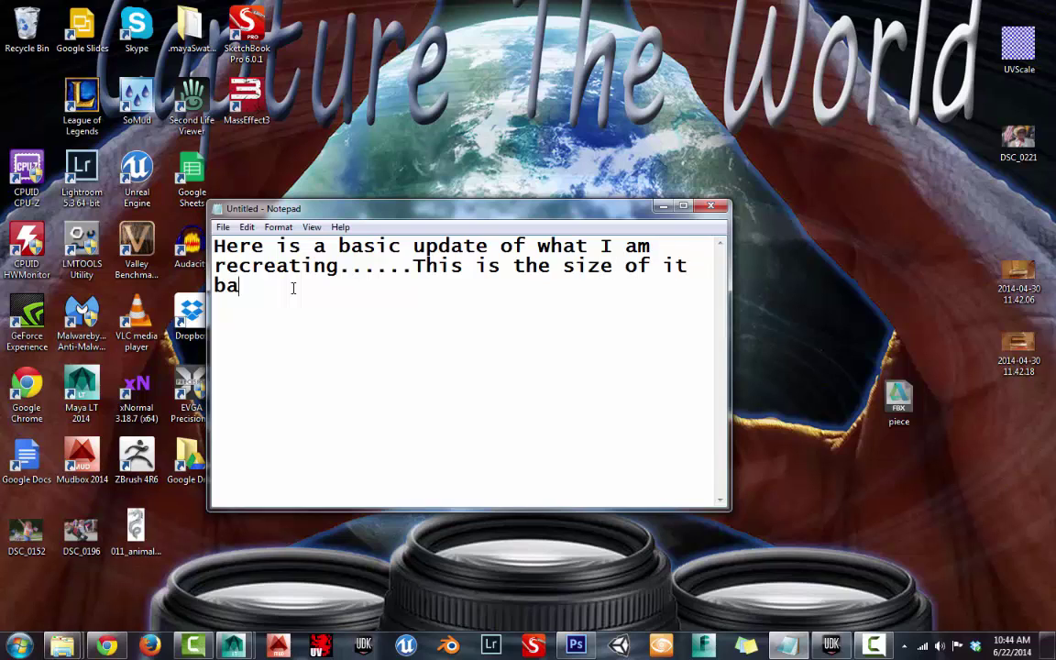
pyautogui.write('sed on the a')
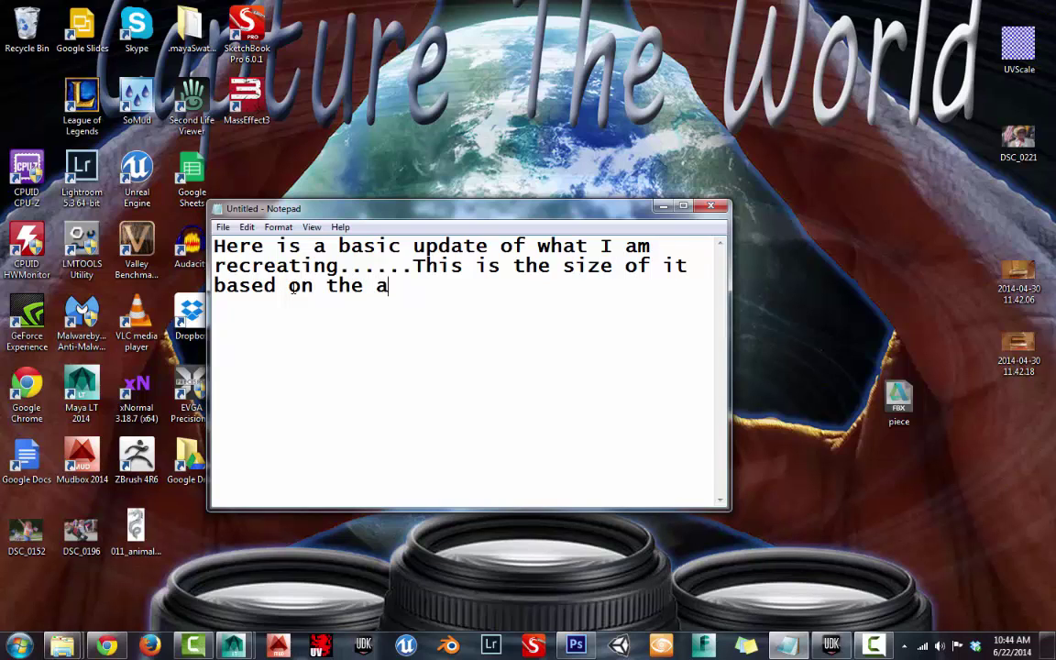
pyautogui.write('ctual si')
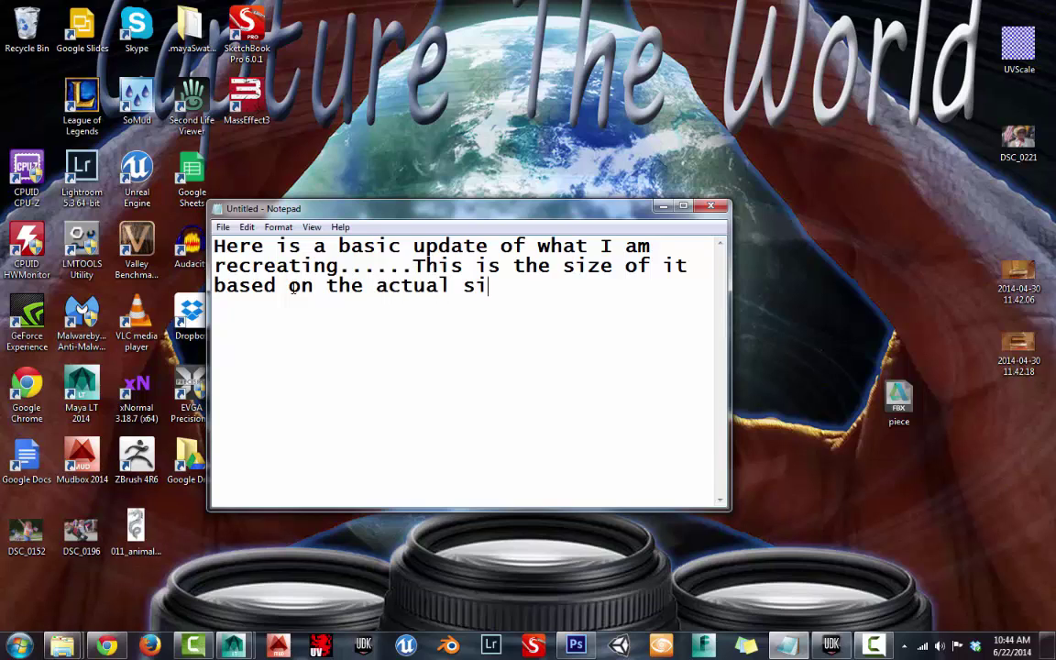
pyautogui.write('ze in real ')
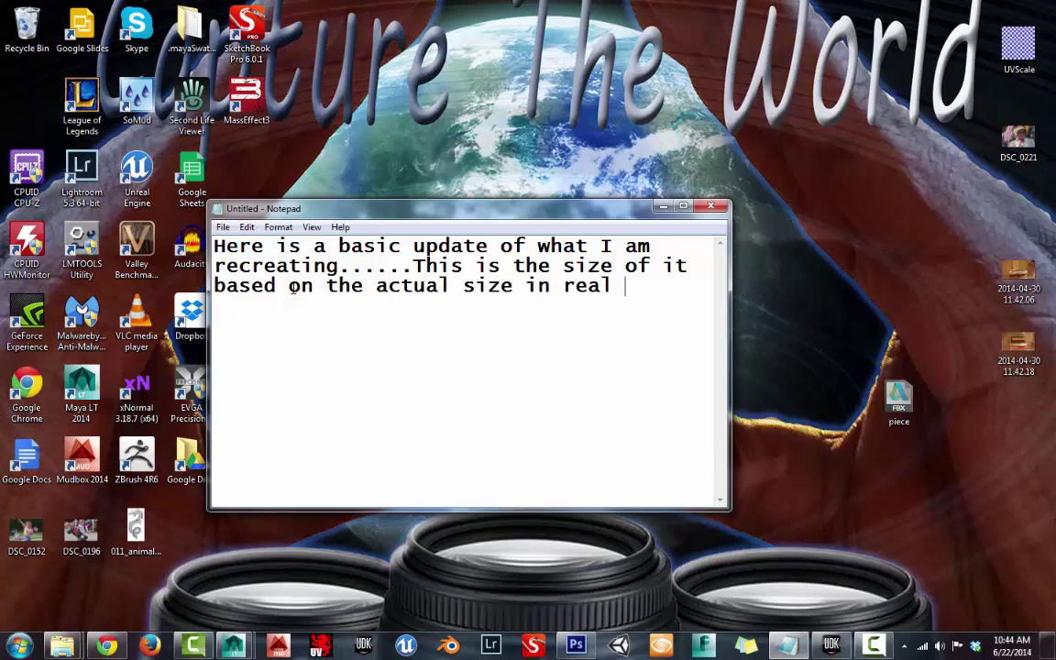
pyautogui.write('life')
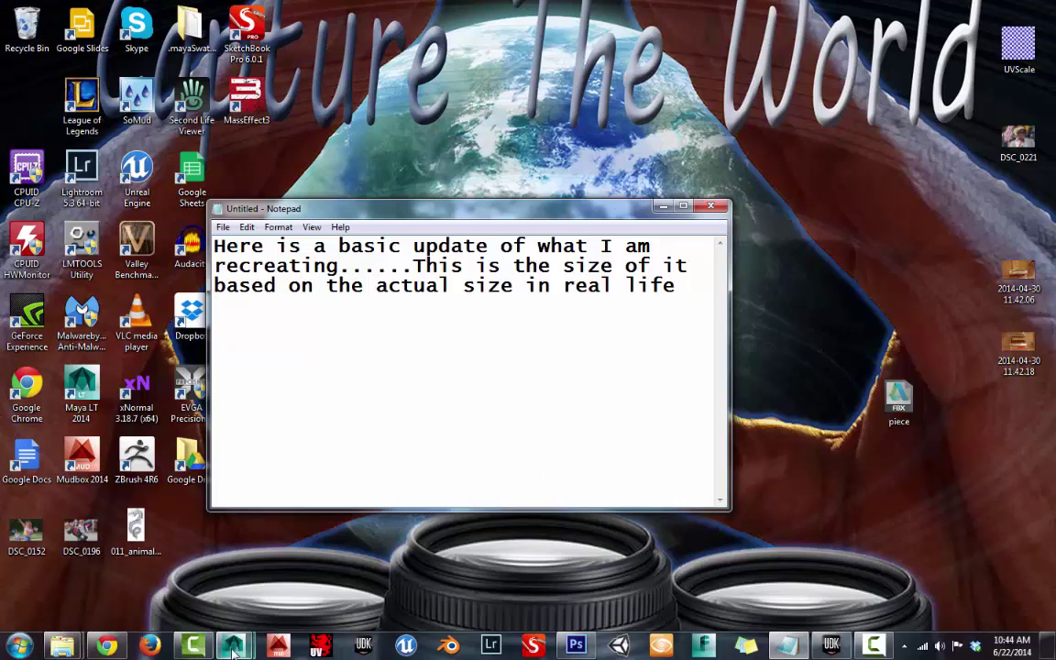
# In the Maya LT bridge scene, zoom in on the railings and select the UDK_CharacterHeight box.
pyautogui.moveTo(233, 645)
pyautogui.click(292, 580)
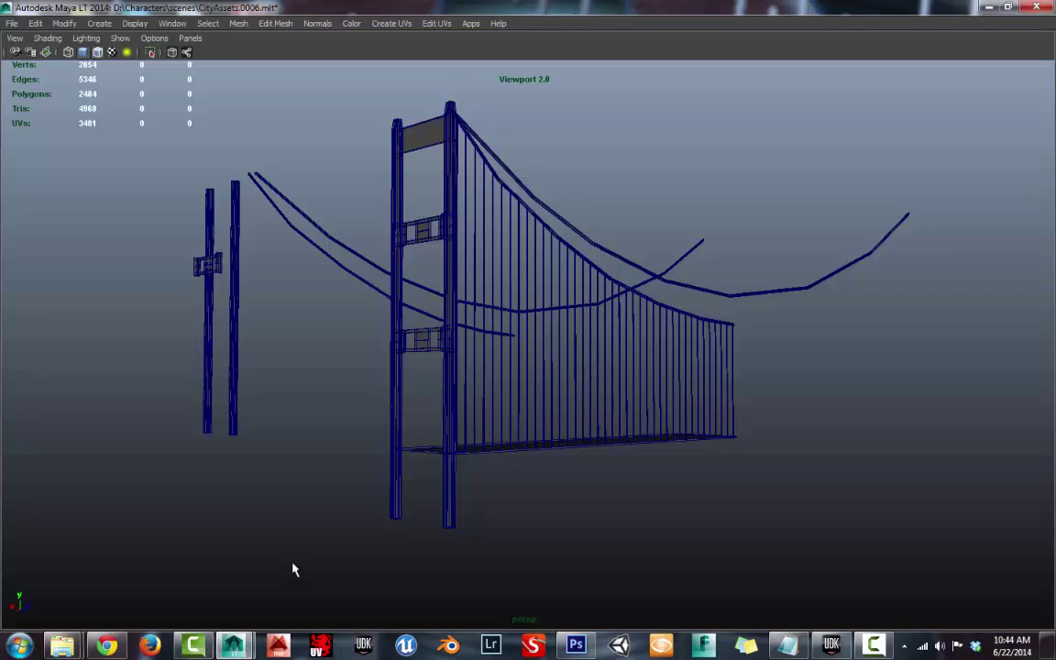
pyautogui.scroll(3, 392, 371)
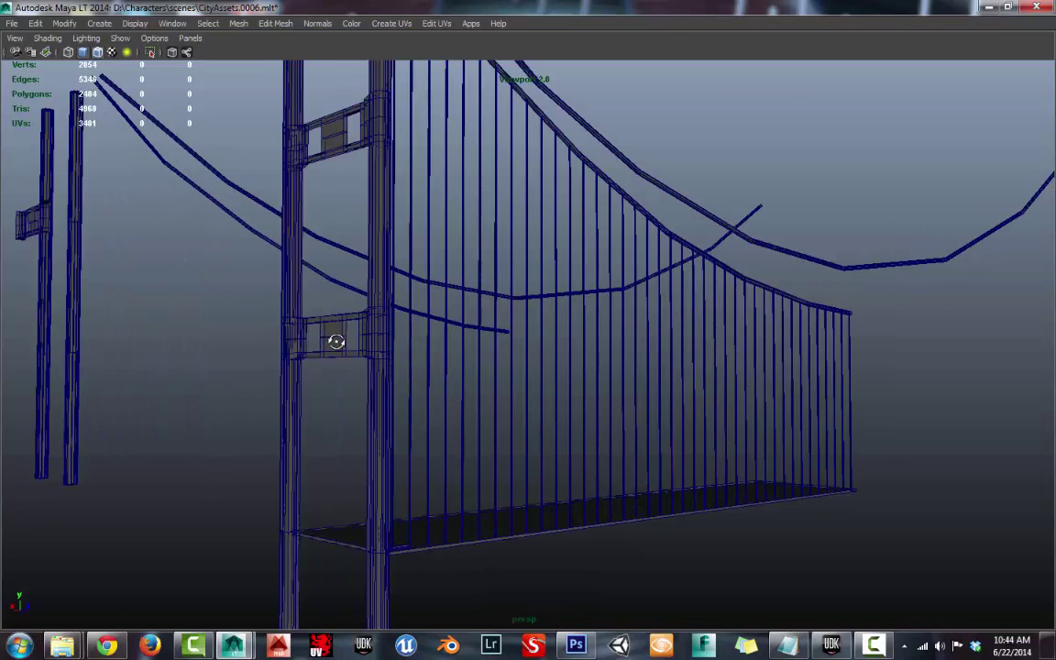
pyautogui.moveTo(336, 341)
pyautogui.keyDown('alt'); pyautogui.mouseDown()
pyautogui.moveTo(302, 330)
pyautogui.moveTo(322, 359)
pyautogui.moveTo(325, 401)
pyautogui.moveTo(373, 386)
pyautogui.moveTo(328, 408)
pyautogui.moveTo(354, 297)
pyautogui.moveTo(401, 219)
pyautogui.moveTo(342, 422)
pyautogui.mouseUp(); pyautogui.keyUp('alt')
pyautogui.scroll(3, 372, 385)
pyautogui.scroll(2, 370, 401)
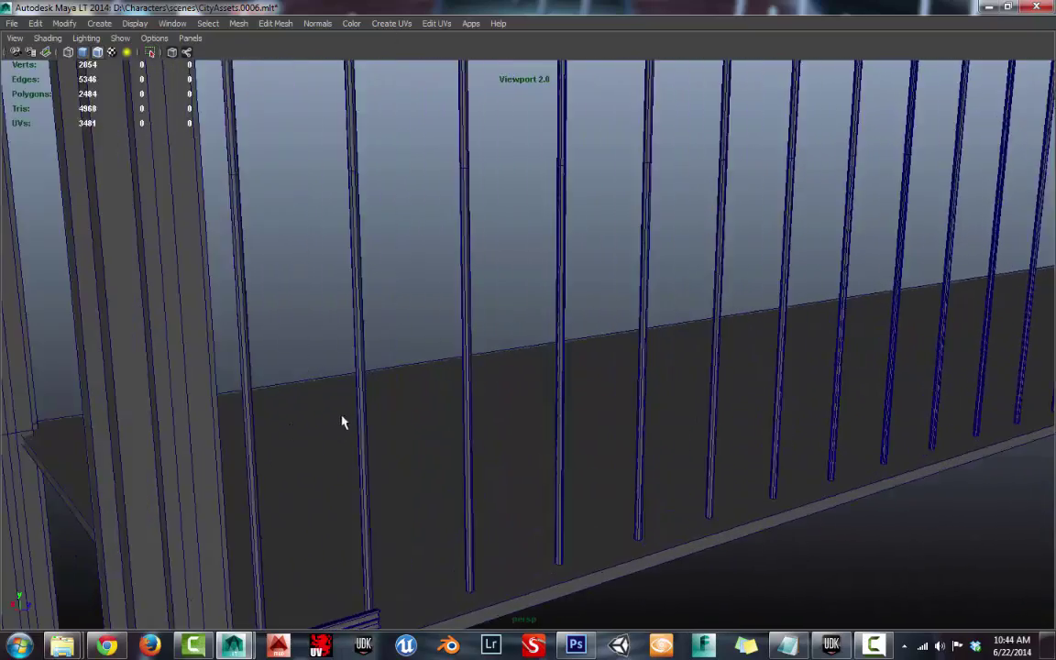
pyautogui.moveTo(342, 423)
pyautogui.keyDown('alt'); pyautogui.mouseDown(button='middle')
pyautogui.moveTo(496, 271)
pyautogui.moveTo(453, 401)
pyautogui.moveTo(488, 308)
pyautogui.moveTo(358, 497)
pyautogui.mouseUp(button='middle'); pyautogui.keyUp('alt')
pyautogui.click(302, 581)
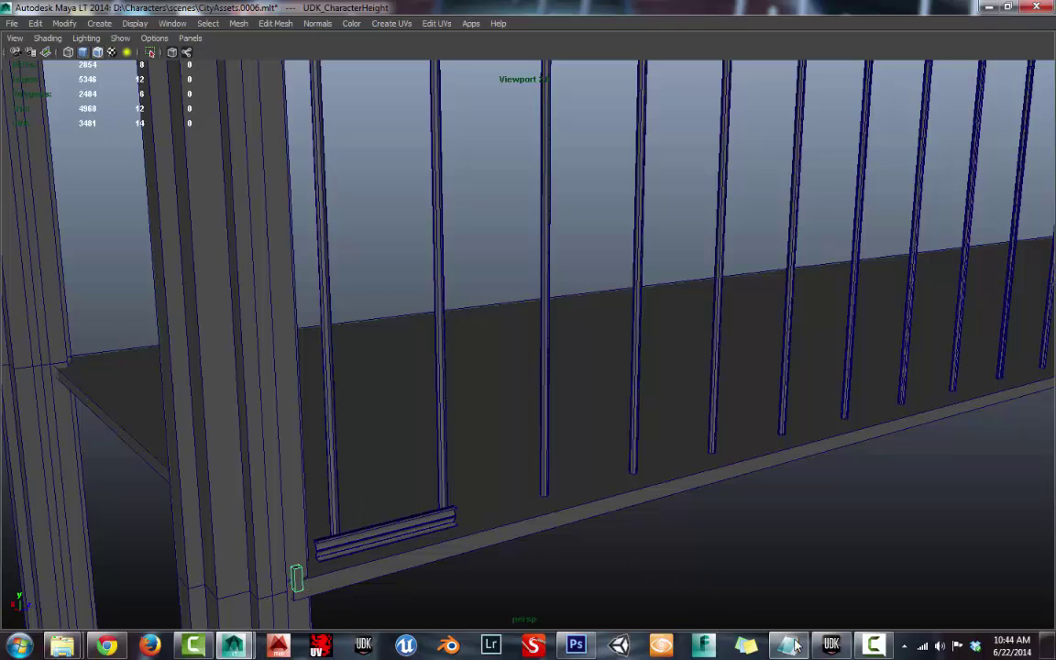
# Add 'That box symbolizes the actual scale of a character', then trim the note to 'This is the size of it'.
pyautogui.hotkey('alt', 'Tab')
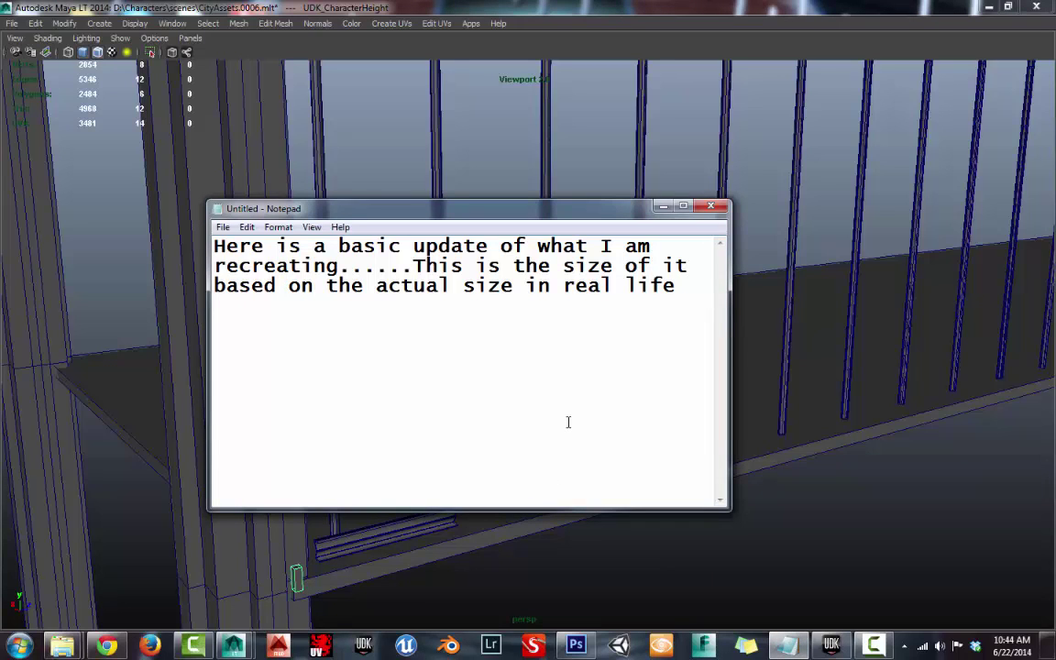
pyautogui.write('....That ')
pyautogui.write('box sy')
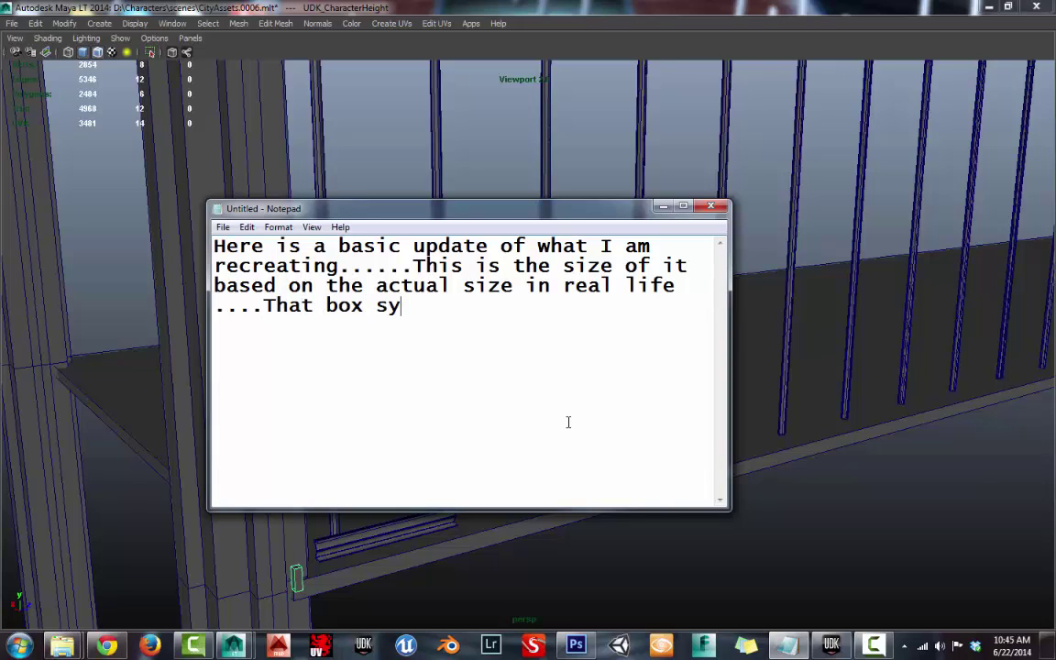
pyautogui.write('mbolizes th')
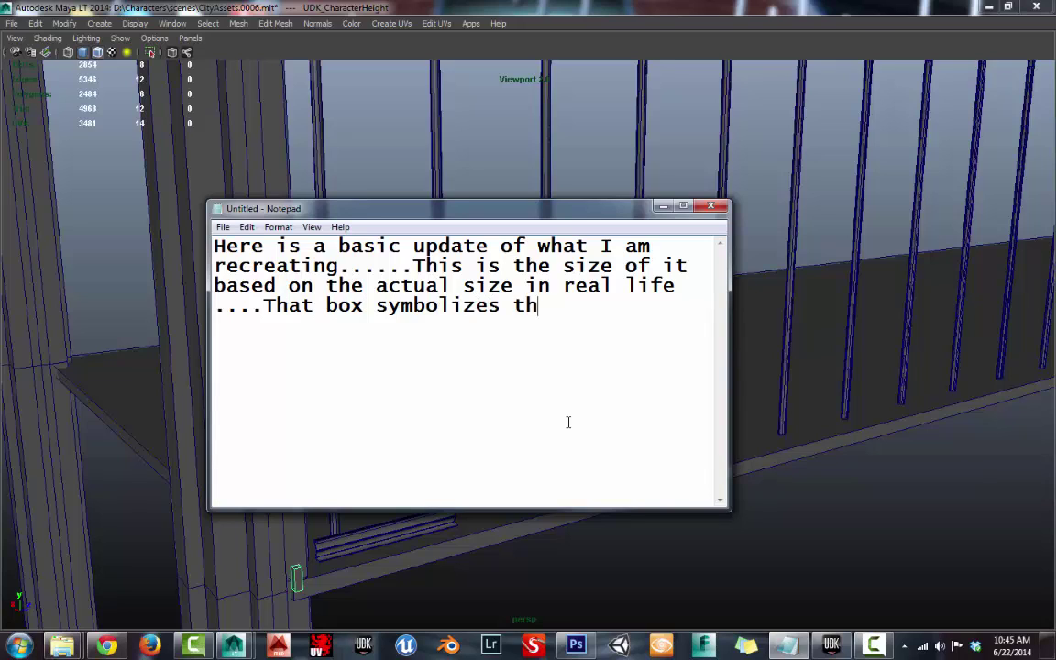
pyautogui.write('e actual ')
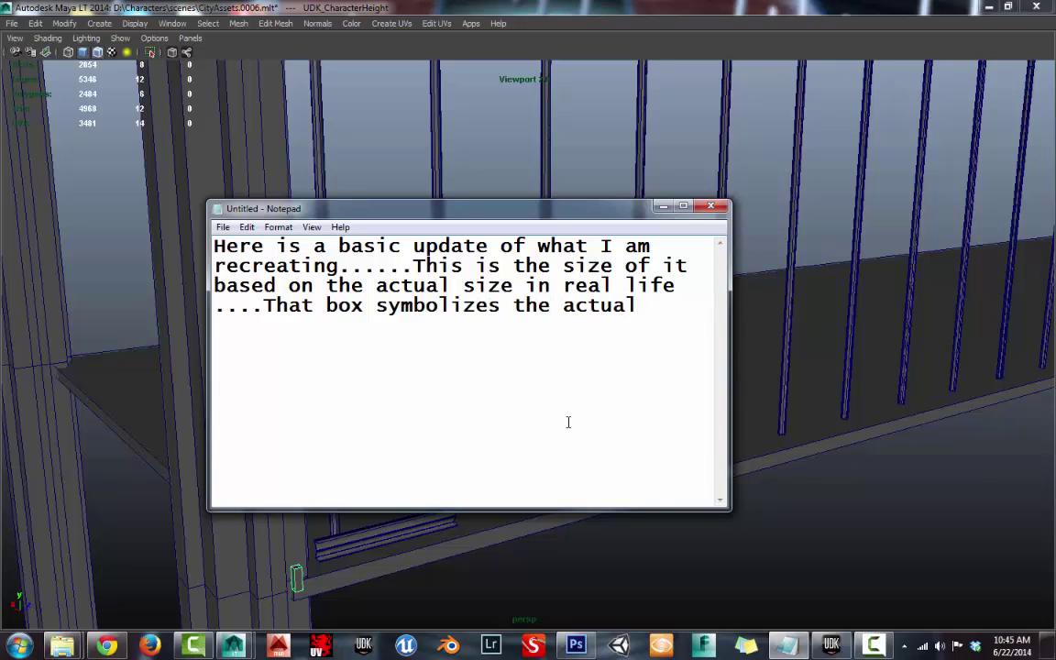
pyautogui.write('scale of a ')
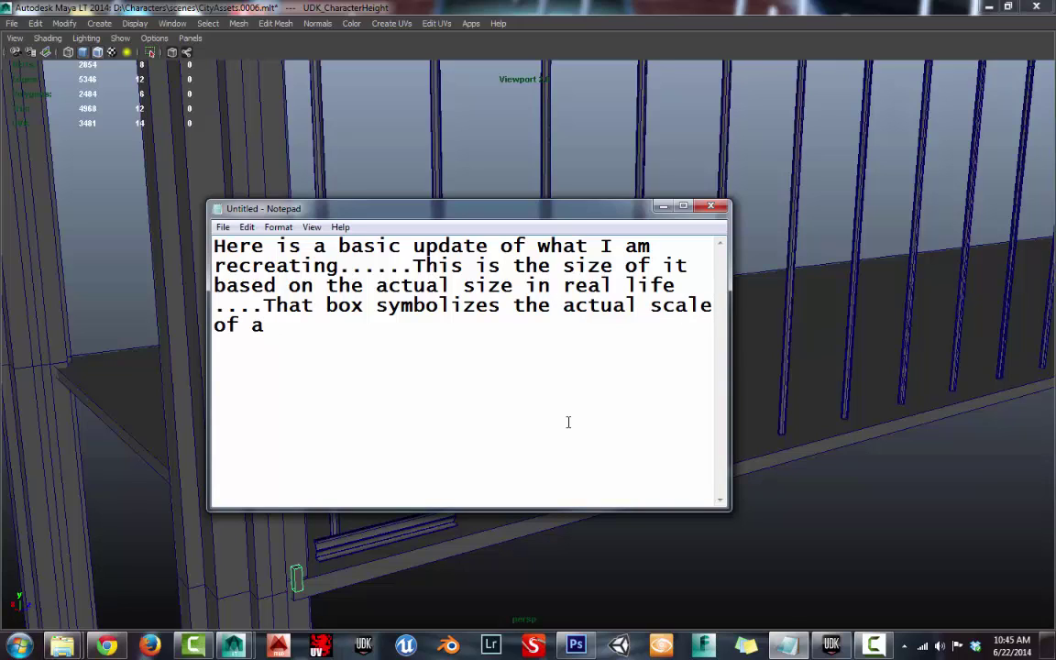
pyautogui.write('character')
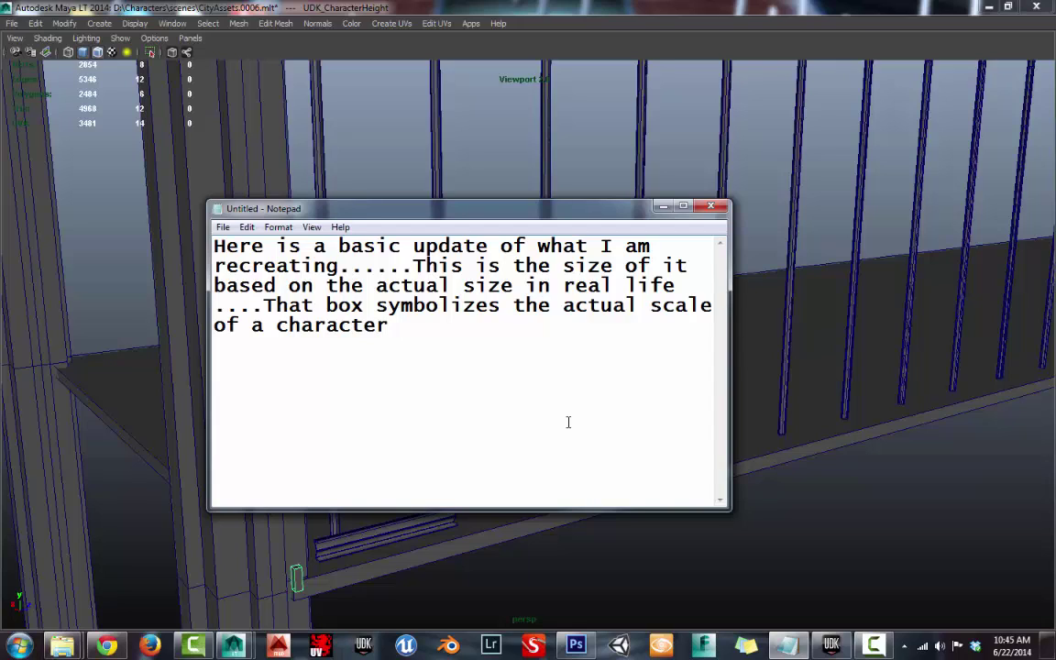
pyautogui.press('BackSpace')
pyautogui.press('BackSpace')
pyautogui.press('BackSpace')
pyautogui.press('BackSpace')
pyautogui.press('BackSpace')
pyautogui.press('BackSpace')
pyautogui.press('BackSpace')
pyautogui.press('BackSpace')
pyautogui.press('BackSpace')
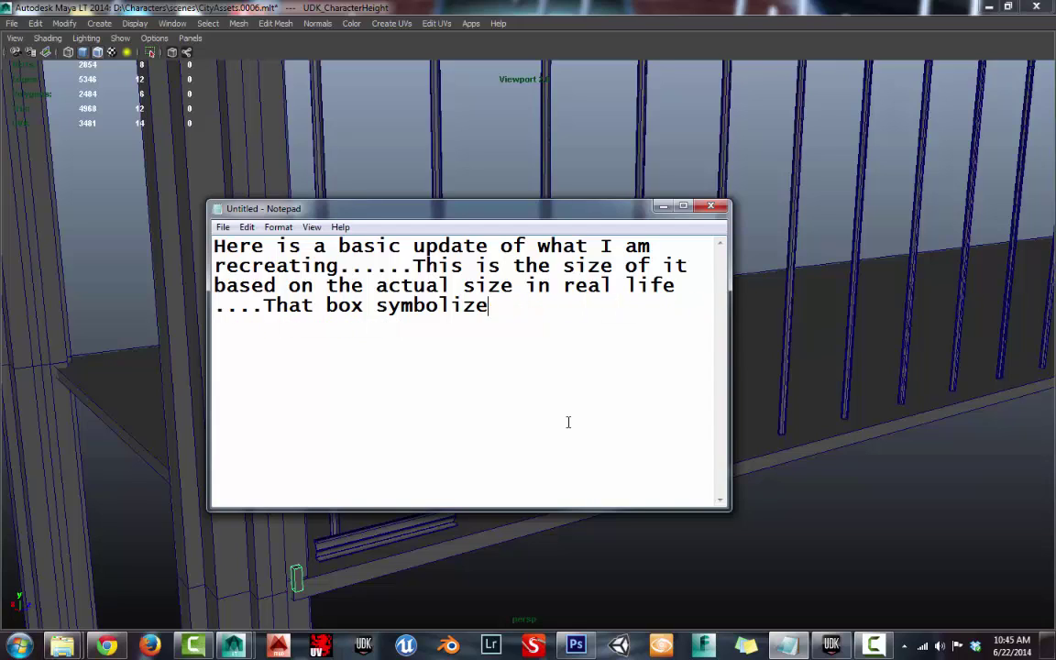
pyautogui.press('BackSpace')
pyautogui.press('BackSpace')
pyautogui.press('BackSpace')
pyautogui.press('BackSpace')
pyautogui.press('BackSpace')
pyautogui.press('BackSpace')
pyautogui.press('BackSpace')
pyautogui.press('BackSpace')
pyautogui.press('BackSpace')
pyautogui.press('BackSpace')
pyautogui.press('BackSpace')
pyautogui.press('BackSpace')
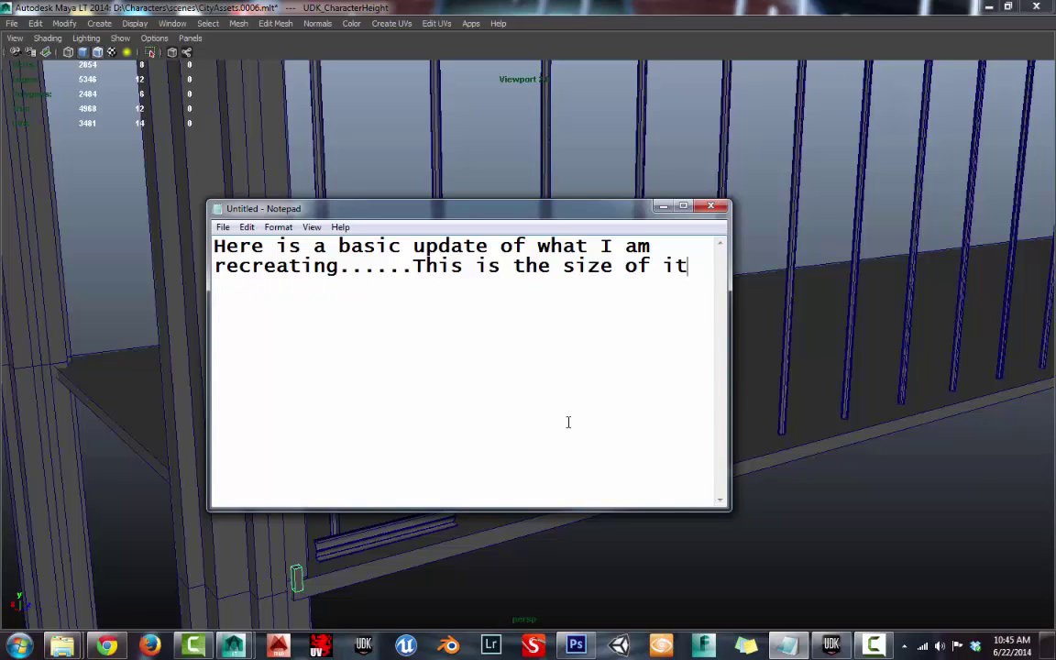
pyautogui.press('BackSpace')
pyautogui.press('BackSpace')
pyautogui.press('BackSpace')
# Replace the note with 'Now here it is actually in 3d to see how big it really is...theres no textures'.
pyautogui.press('BackSpace')
pyautogui.press('BackSpace')
pyautogui.press('BackSpace')
pyautogui.press('BackSpace')
pyautogui.press('BackSpace')
pyautogui.press('BackSpace')
pyautogui.press('BackSpace')
pyautogui.press('BackSpace')
pyautogui.press('BackSpace')
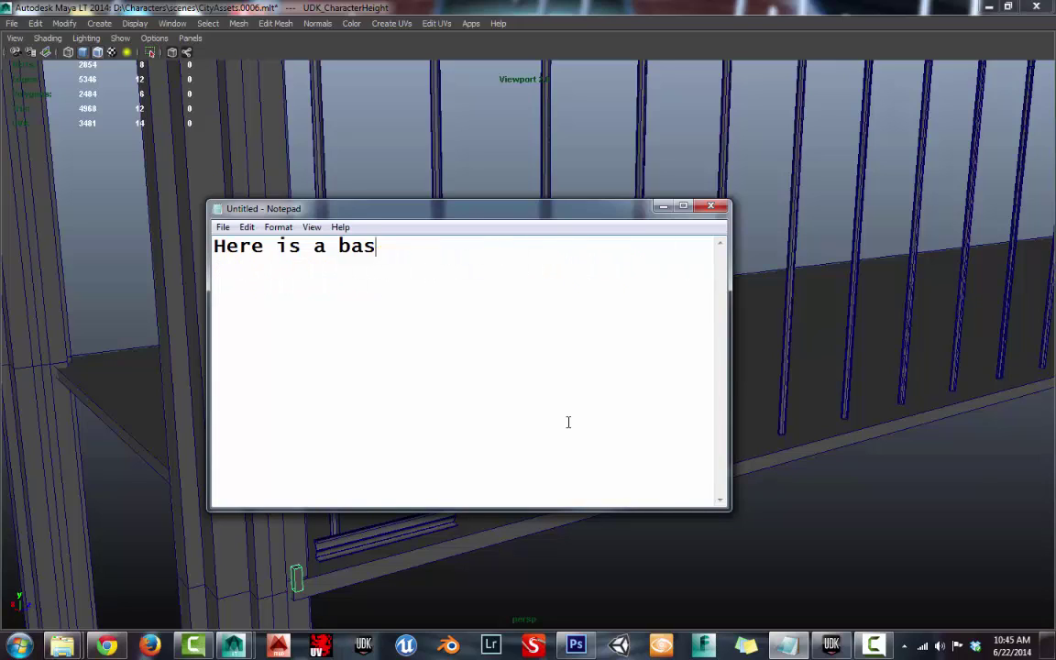
pyautogui.press('BackSpace')
pyautogui.press('BackSpace')
pyautogui.press('BackSpace')
pyautogui.write('No')
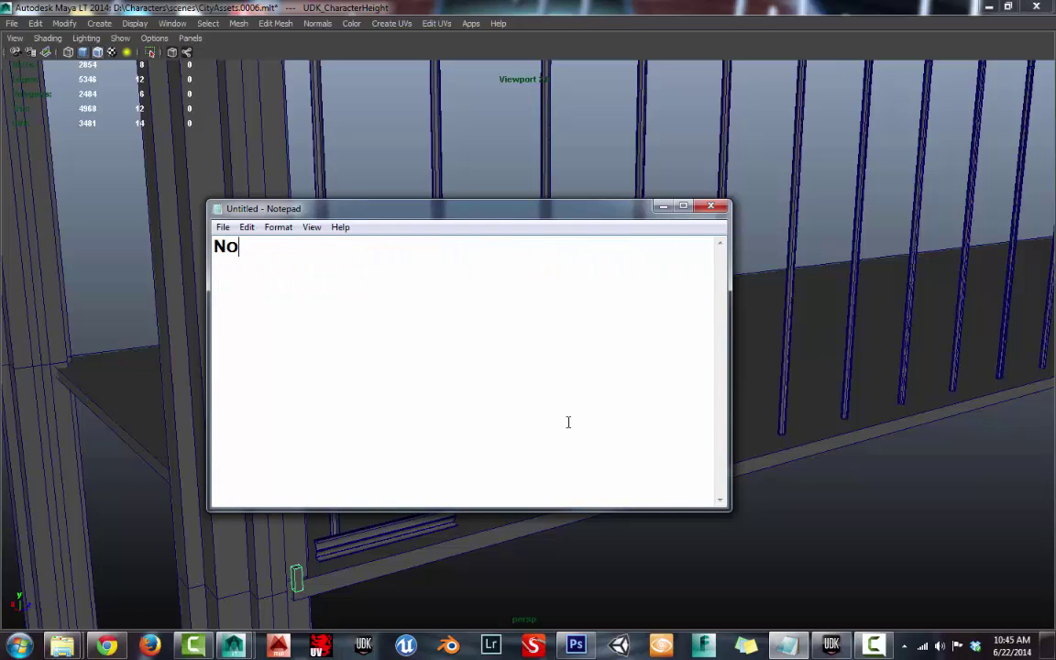
pyautogui.write('w here it ')
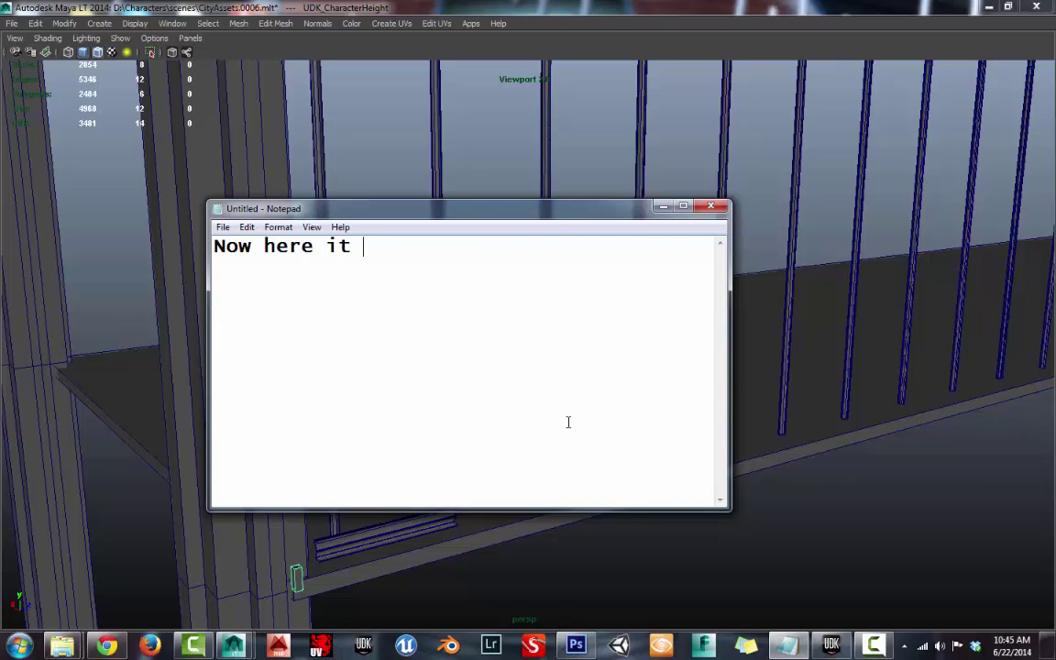
pyautogui.write('is a')
pyautogui.write('ctually in ')
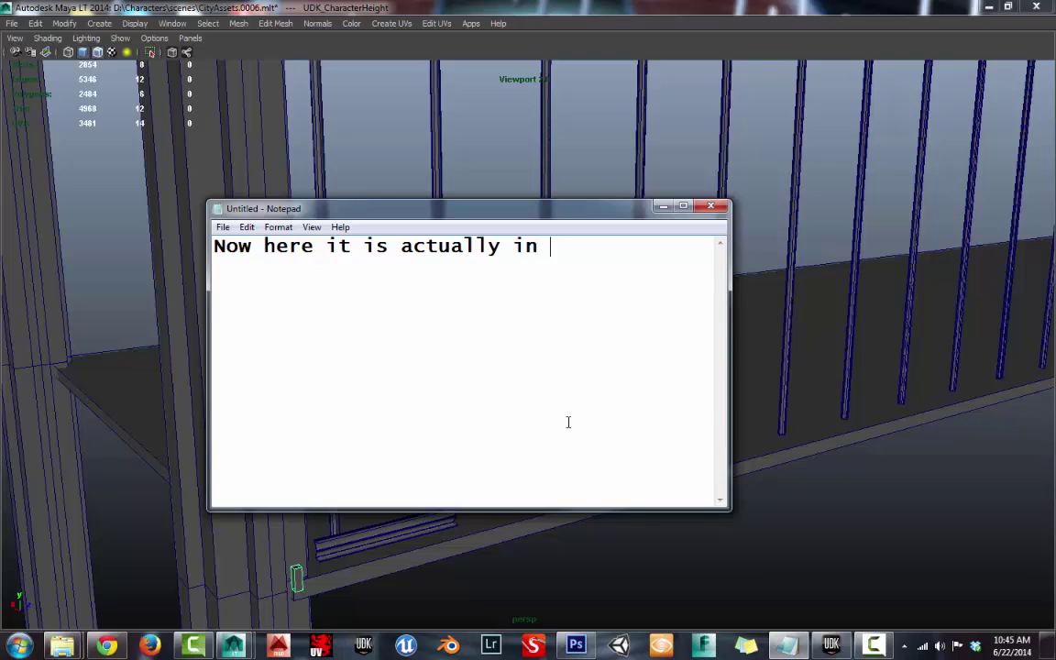
pyautogui.write('3d to')
pyautogui.write(' see h')
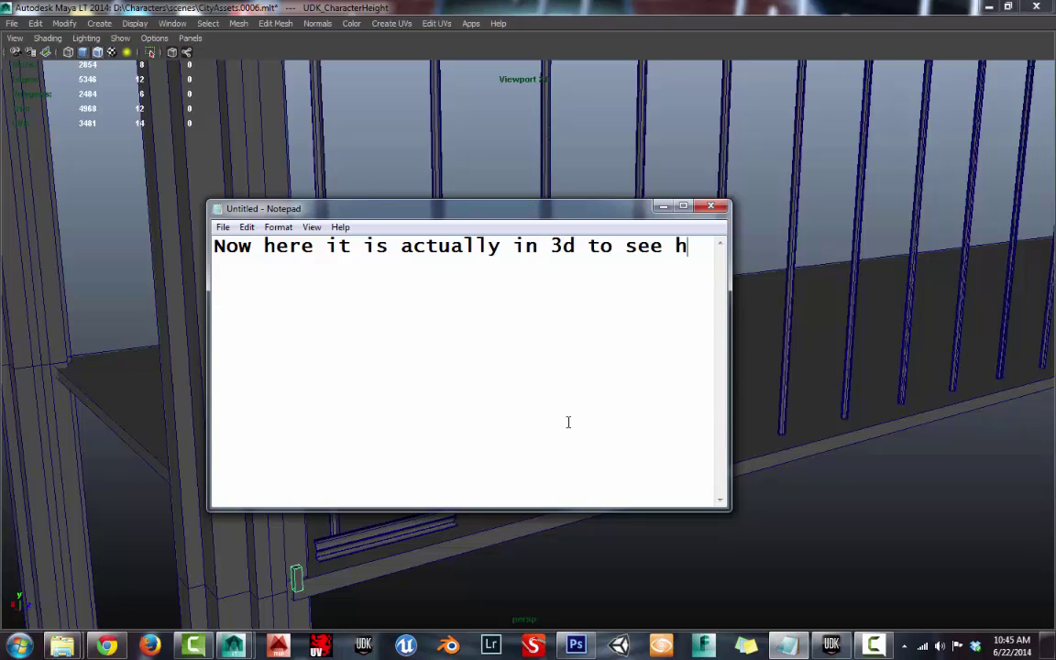
pyautogui.write('ow big it reall')
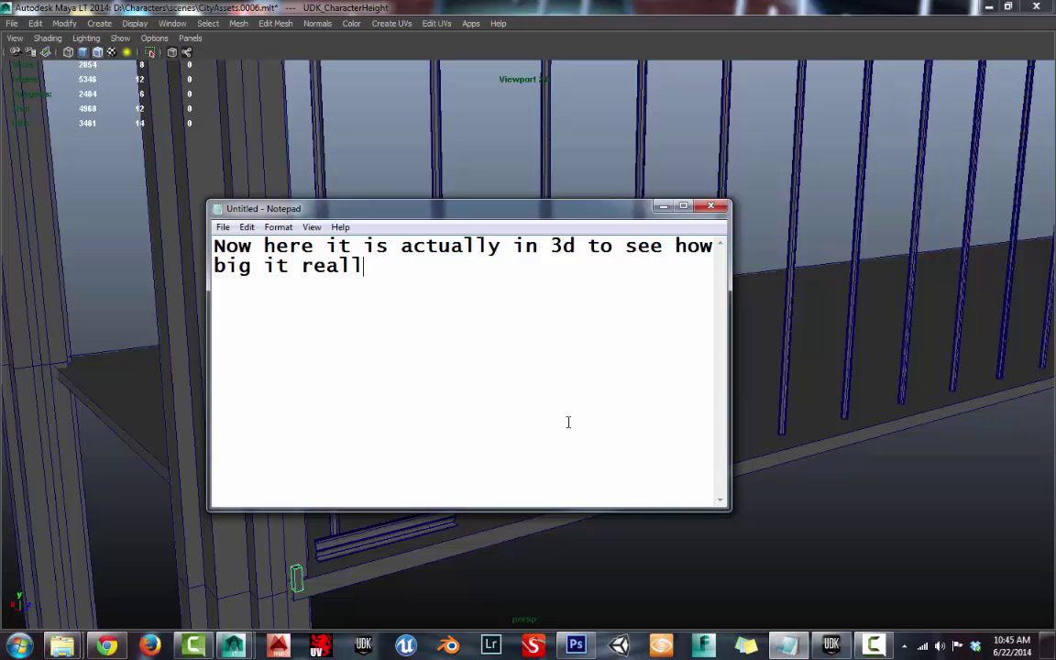
pyautogui.write('y is ...theres ')
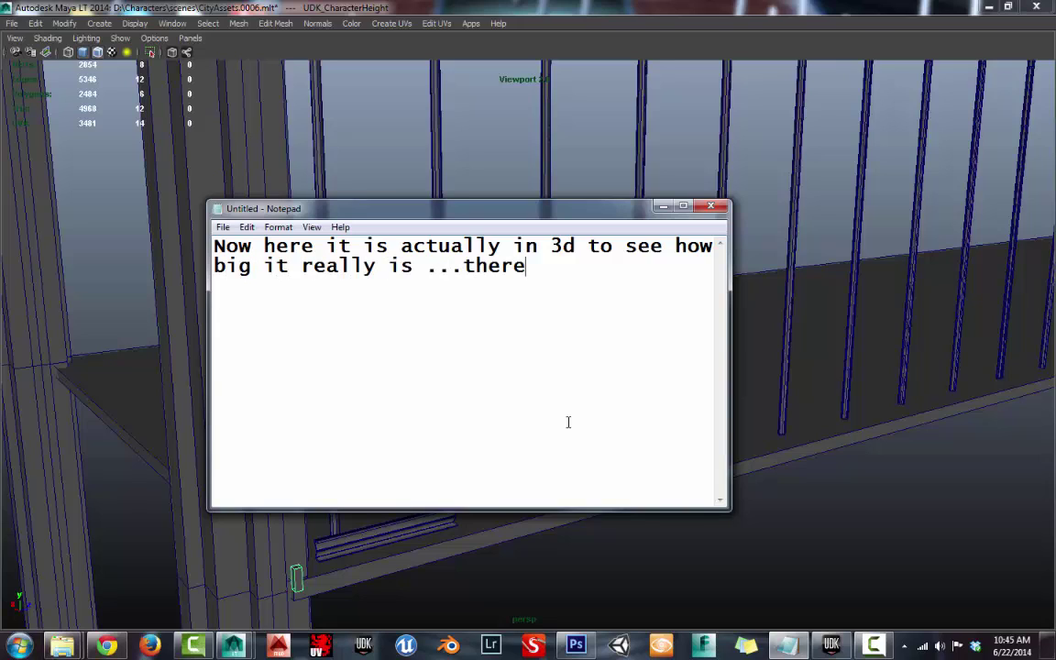
pyautogui.write('no textur')
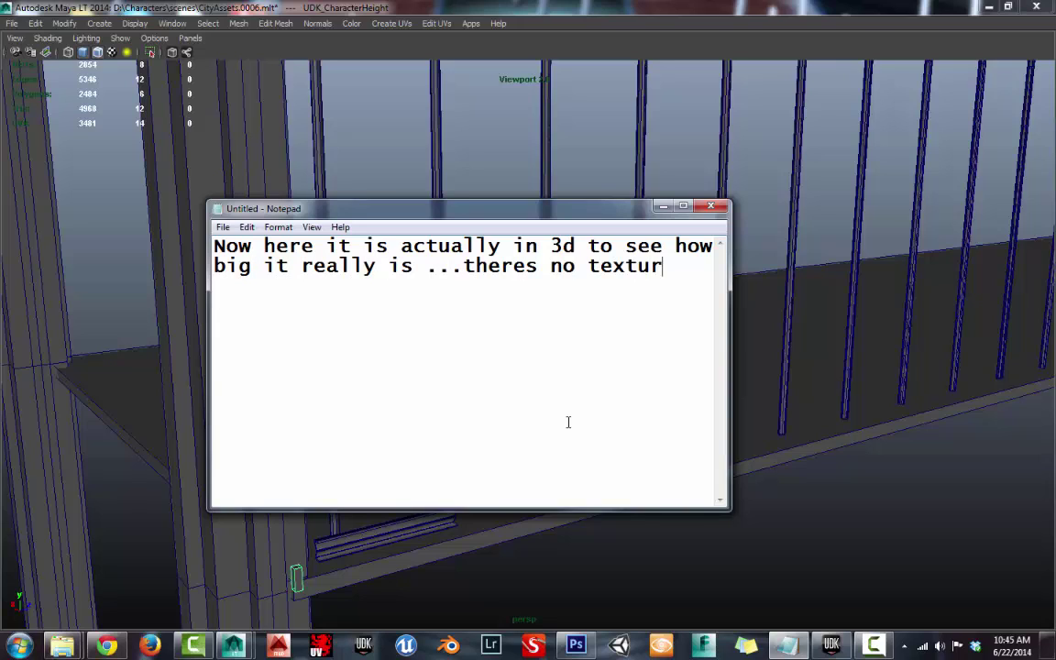
pyautogui.write('es avaible ')
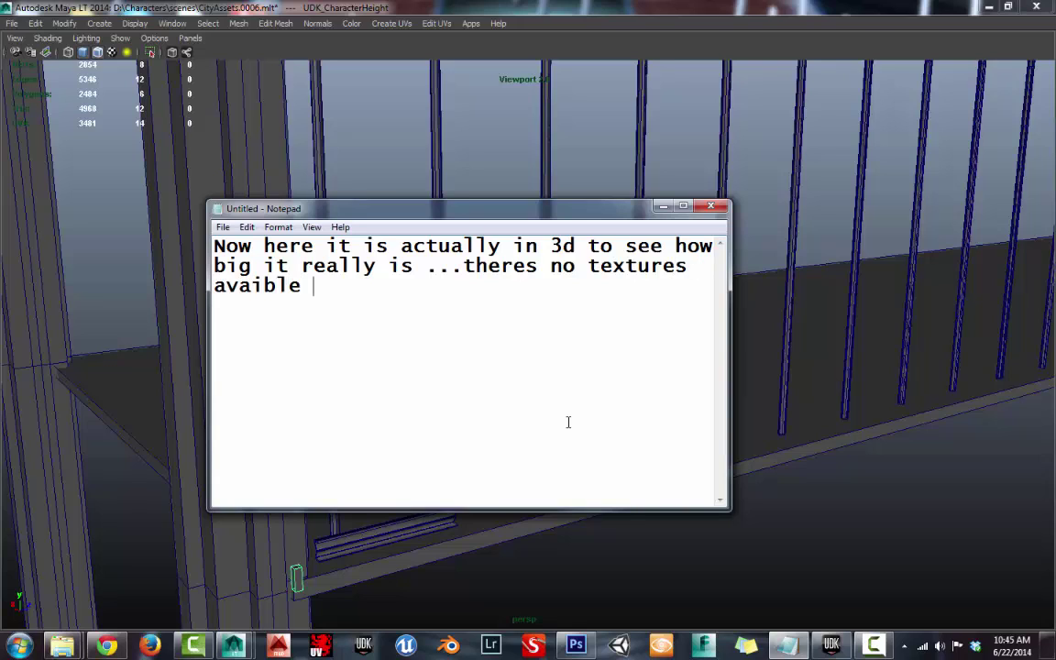
pyautogui.write('yet b')
pyautogui.write('tw')
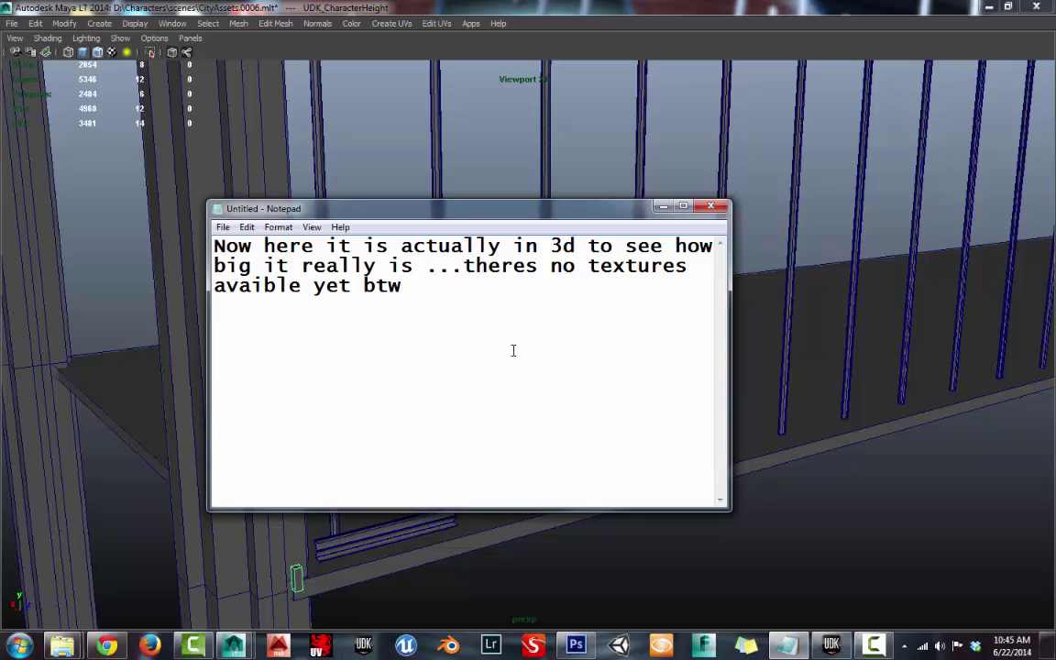
# Drag the Bridge static mesh from UDK's Content Browser into the level.
pyautogui.click(663, 206)
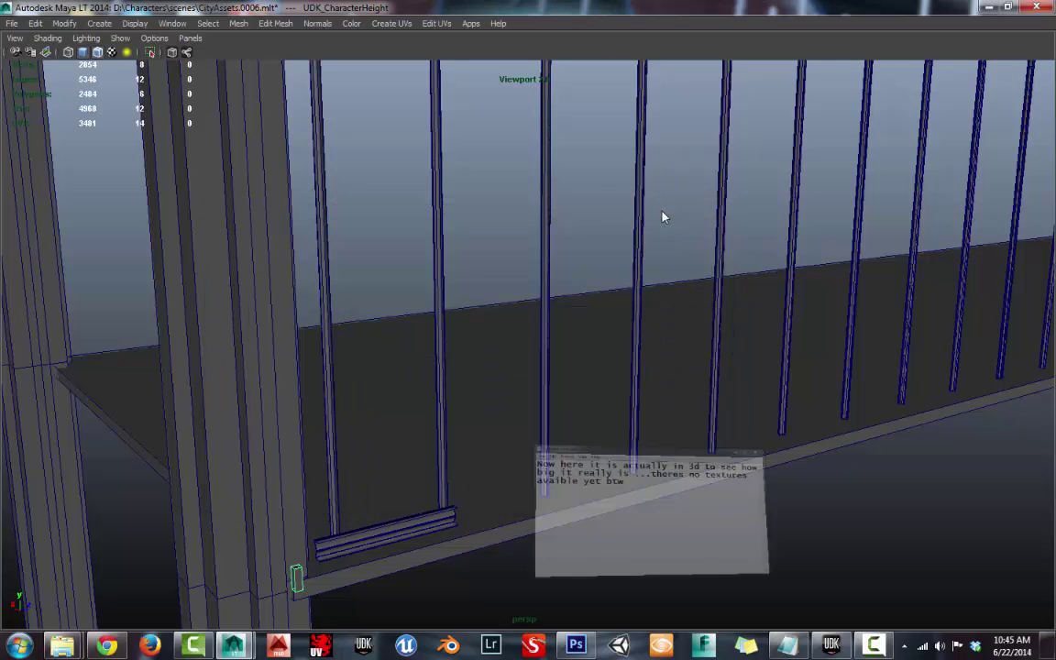
pyautogui.click(831, 646)
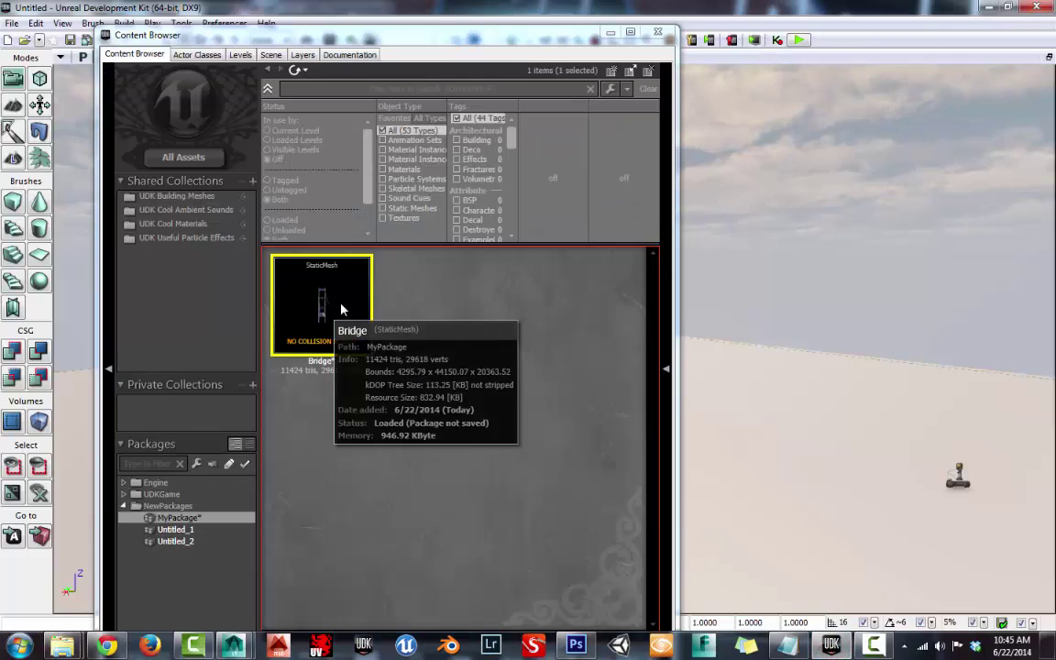
pyautogui.moveTo(317, 298); pyautogui.dragTo(724, 431)
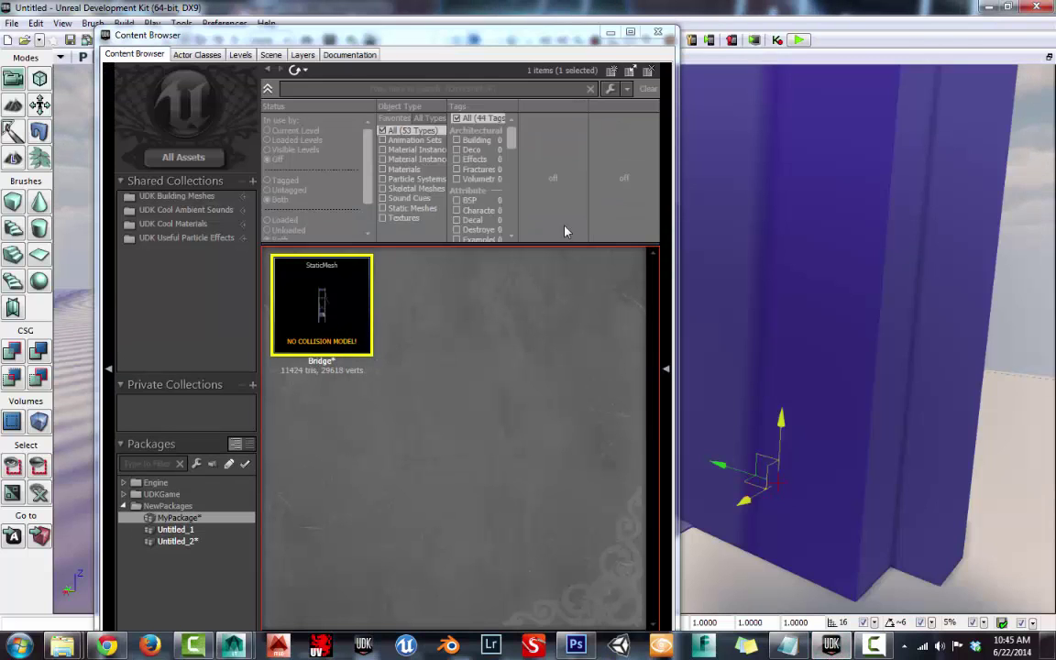
# Move the bridge mesh right so it sits beside the floor slab.
pyautogui.click(610, 33)
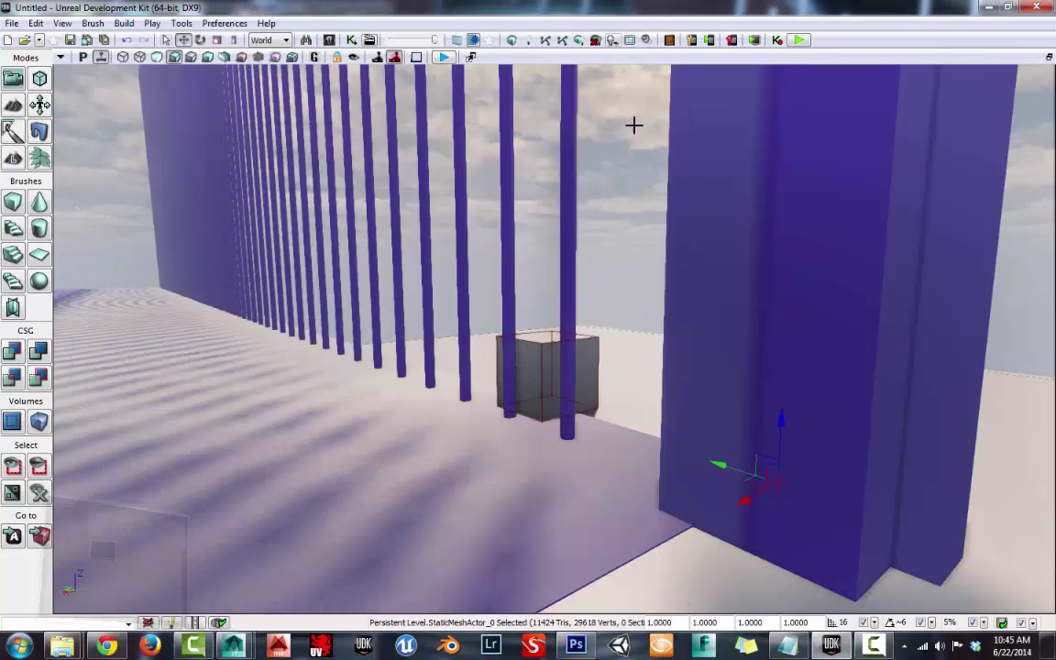
pyautogui.scroll(-2, 629, 165)
pyautogui.scroll(-1, 626, 198)
pyautogui.scroll(-1, 627, 198)
pyautogui.scroll(-1, 618, 205)
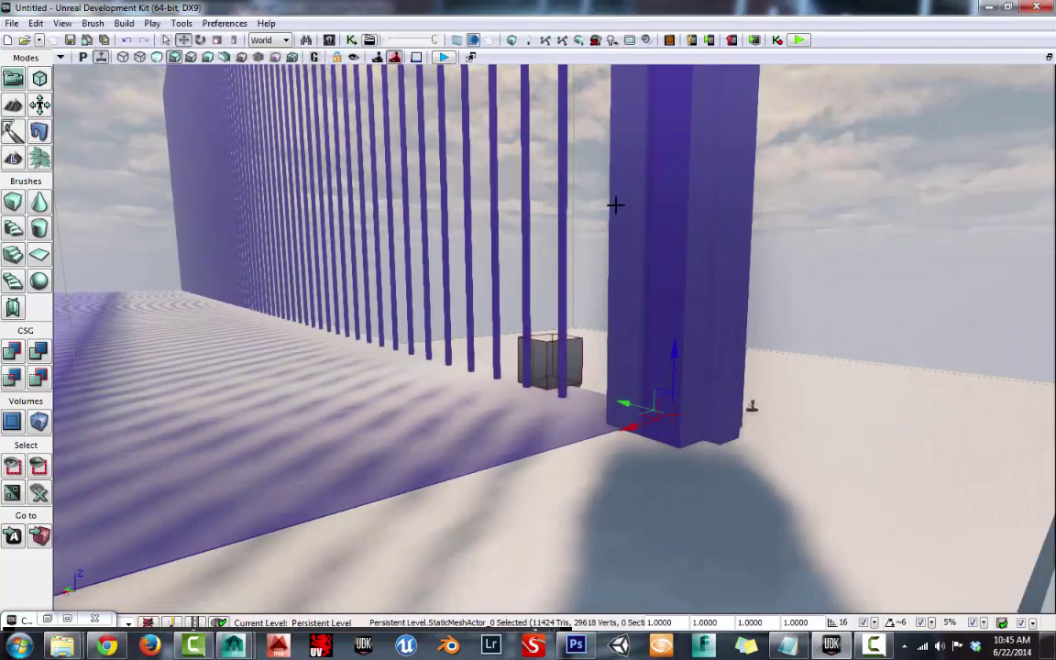
pyautogui.scroll(-1, 618, 205)
pyautogui.scroll(-1, 615, 206)
pyautogui.scroll(-2, 613, 220)
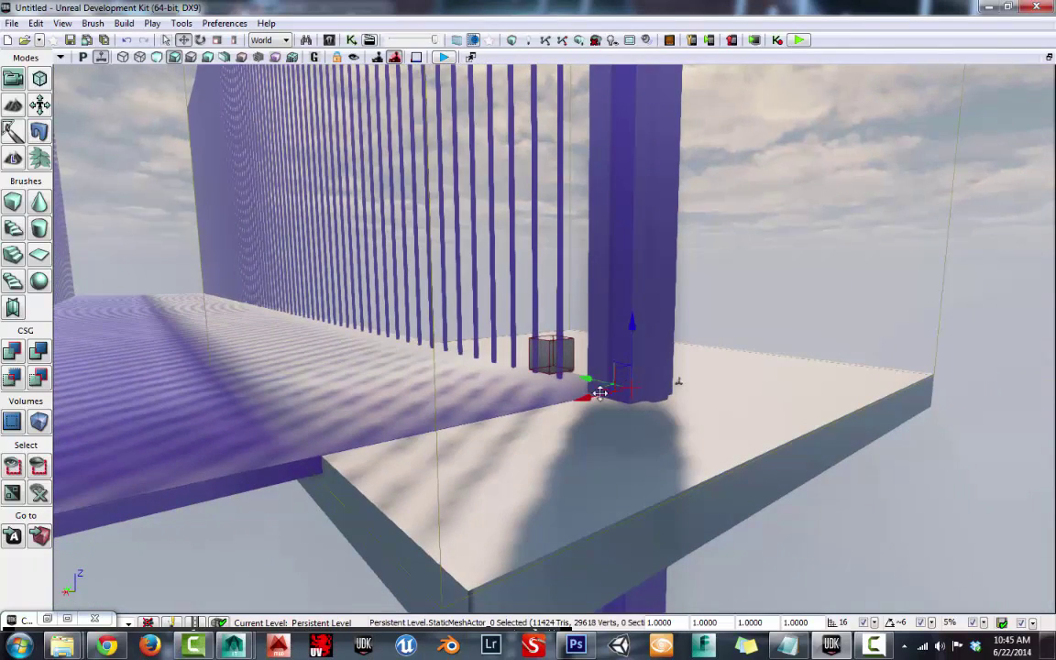
pyautogui.scroll(2, 650, 371)
pyautogui.moveTo(650, 371); pyautogui.dragTo(752, 348)
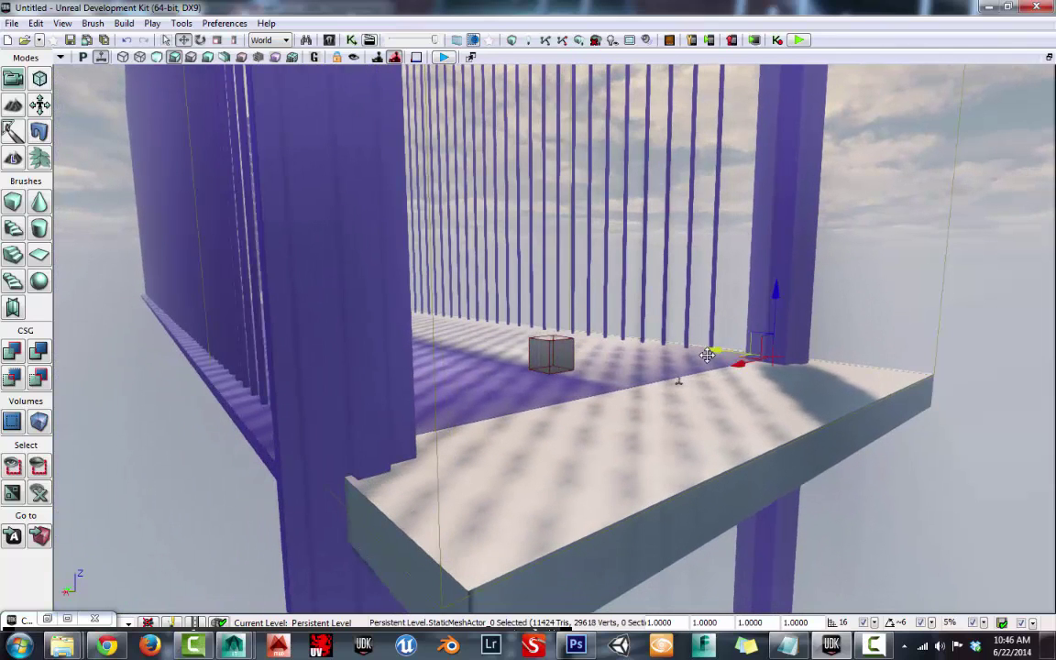
pyautogui.moveTo(717, 349)
pyautogui.mouseDown()
pyautogui.moveTo(780, 396)
pyautogui.moveTo(731, 392)
pyautogui.moveTo(677, 189)
pyautogui.mouseUp()
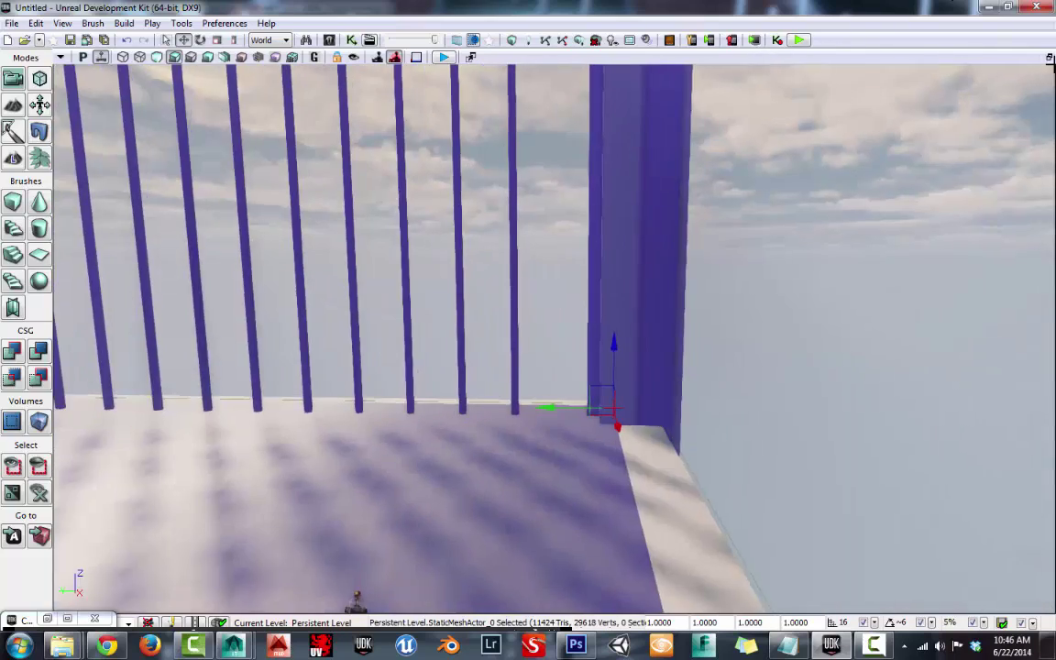
# Select the cube mesh and delete it from the level.
pyautogui.moveTo(677, 189); pyautogui.dragTo(772, 466)
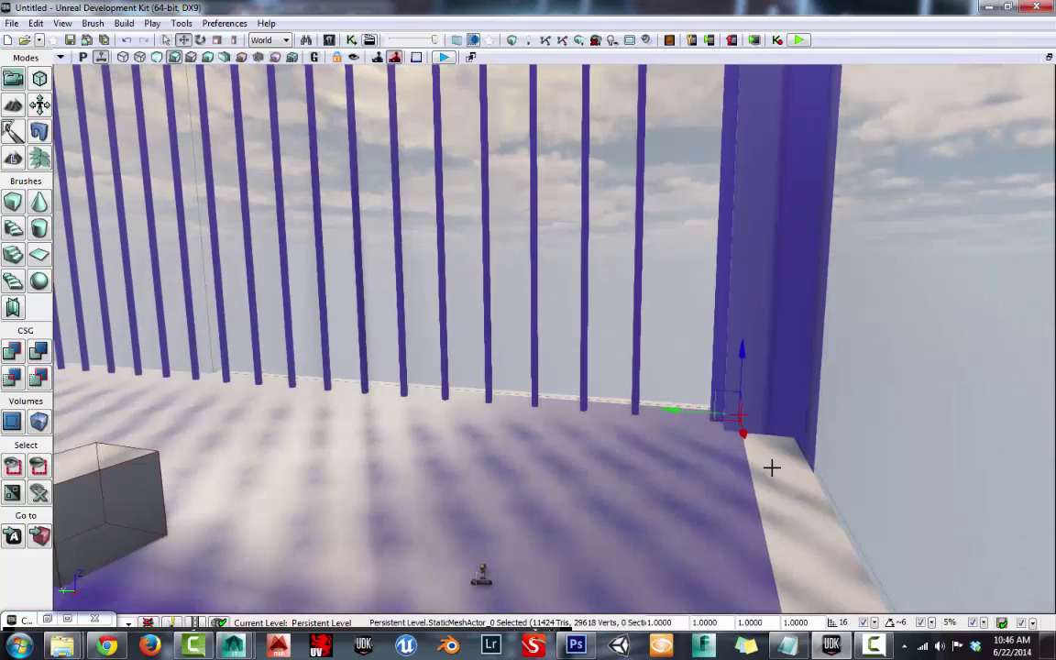
pyautogui.click(105, 513)
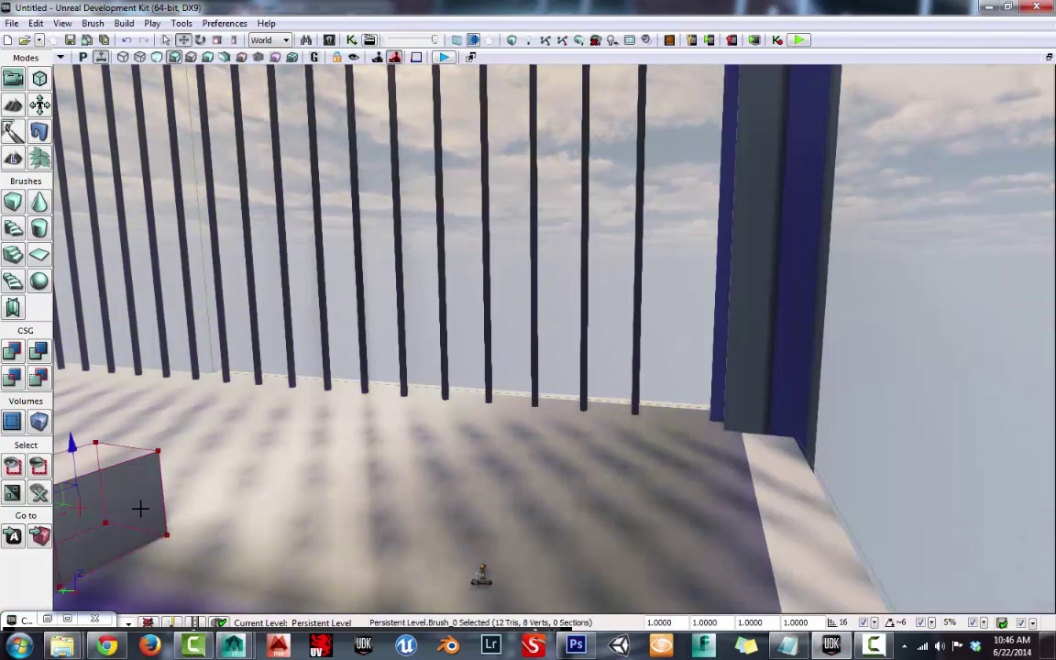
pyautogui.click(135, 511)
pyautogui.press('Delete')
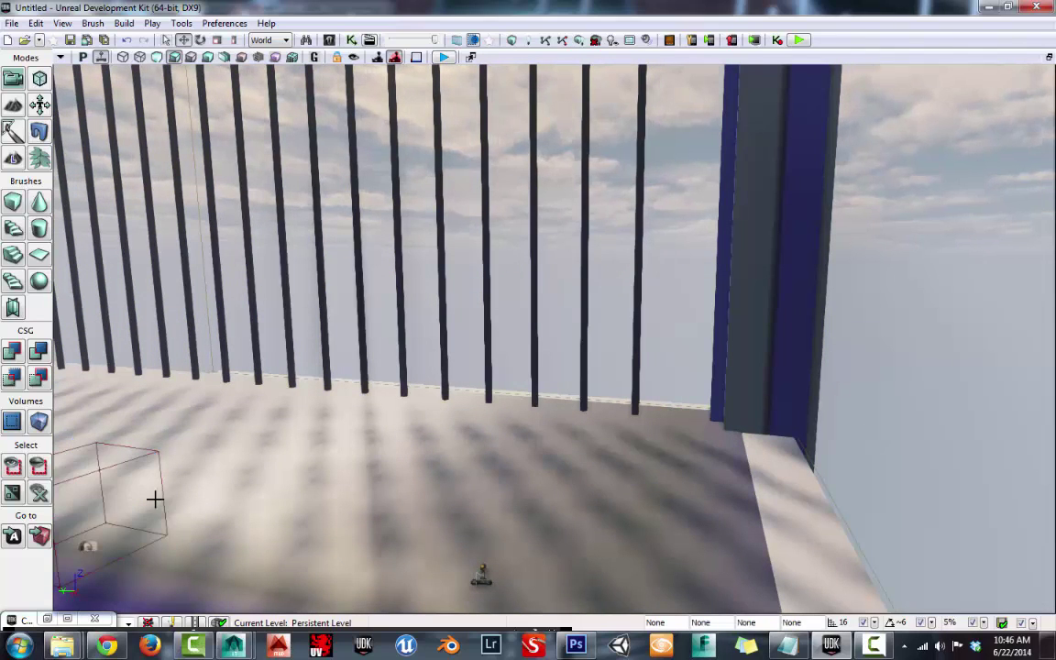
pyautogui.moveTo(243, 448); pyautogui.dragTo(123, 471)
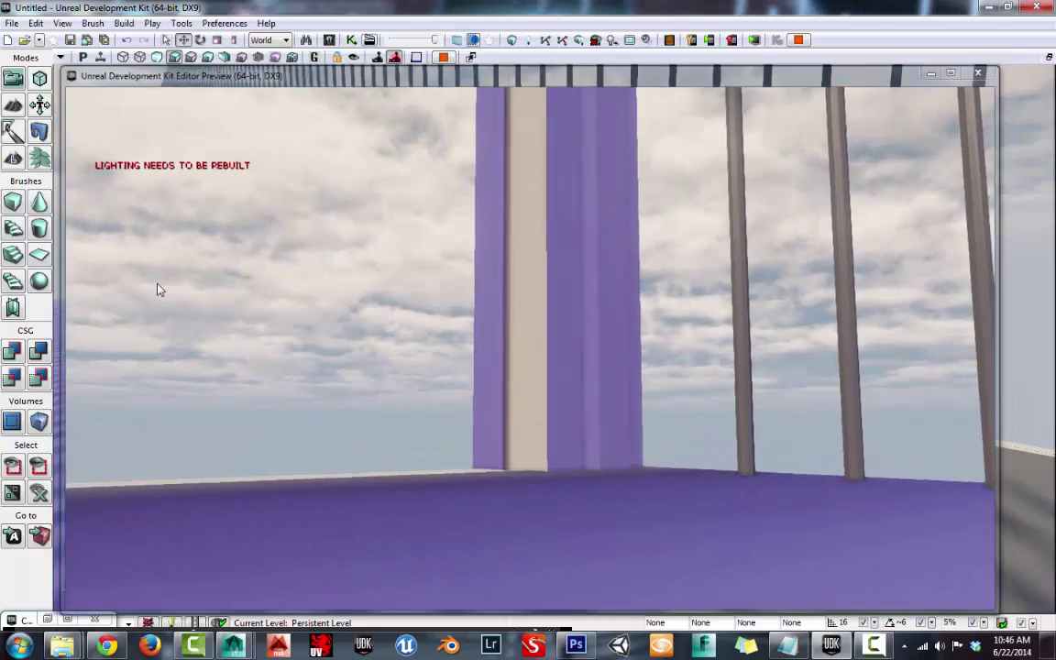
pyautogui.press('Escape')
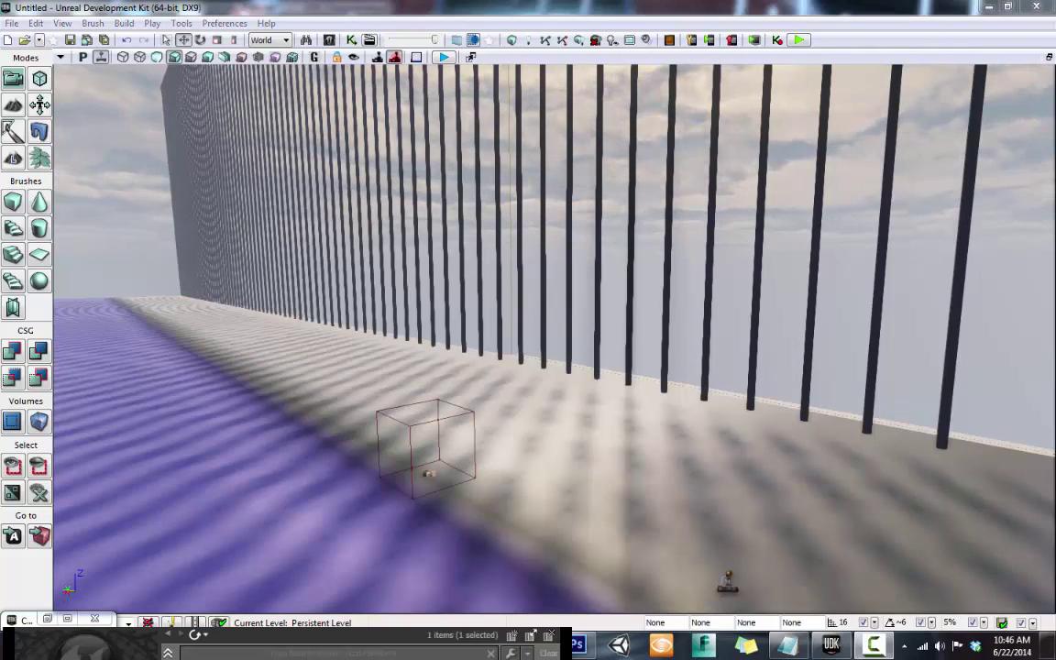
# Type 'turn on the actual game type ..for pie' in the note, correcting 'size' to 'type'.
pyautogui.hotkey('alt', 'Tab')
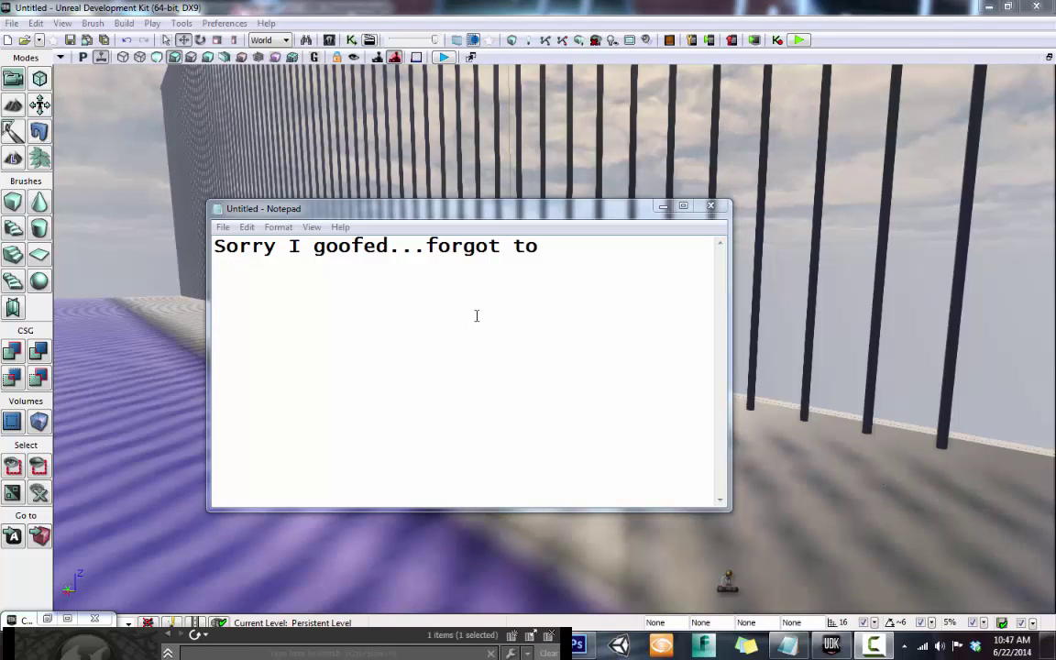
pyautogui.click(488, 304)
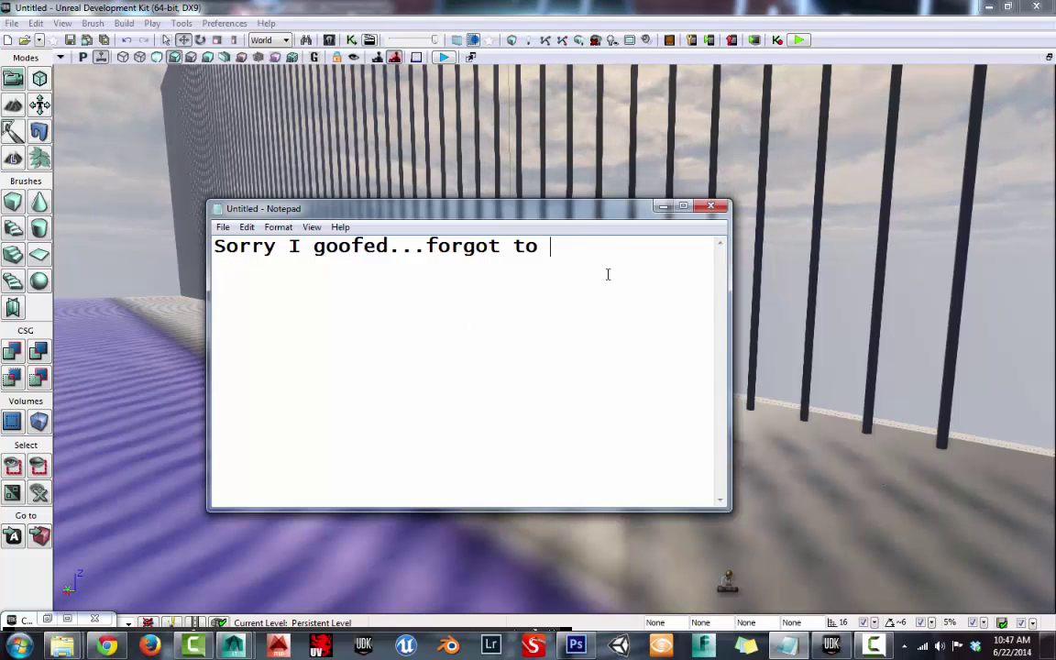
pyautogui.write('turn on th')
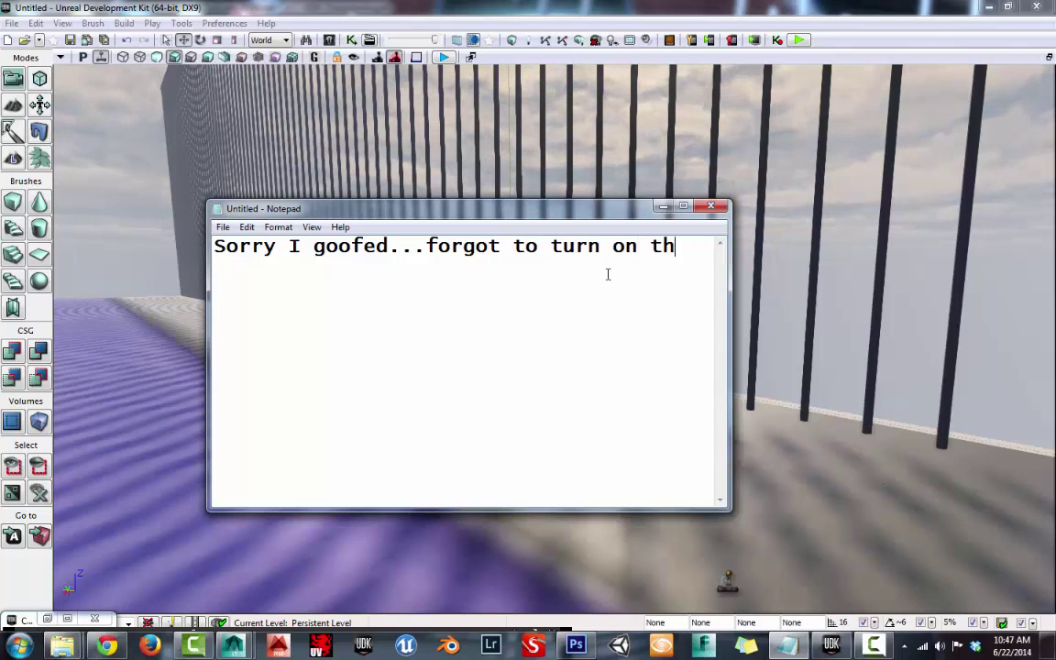
pyautogui.write('e actual g')
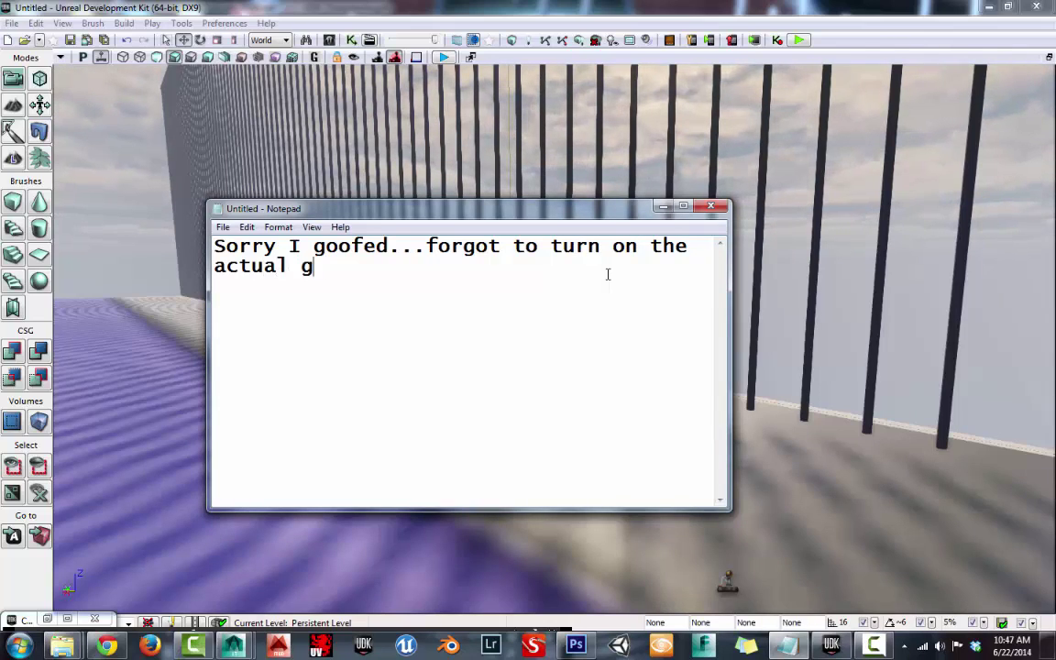
pyautogui.write('ame s')
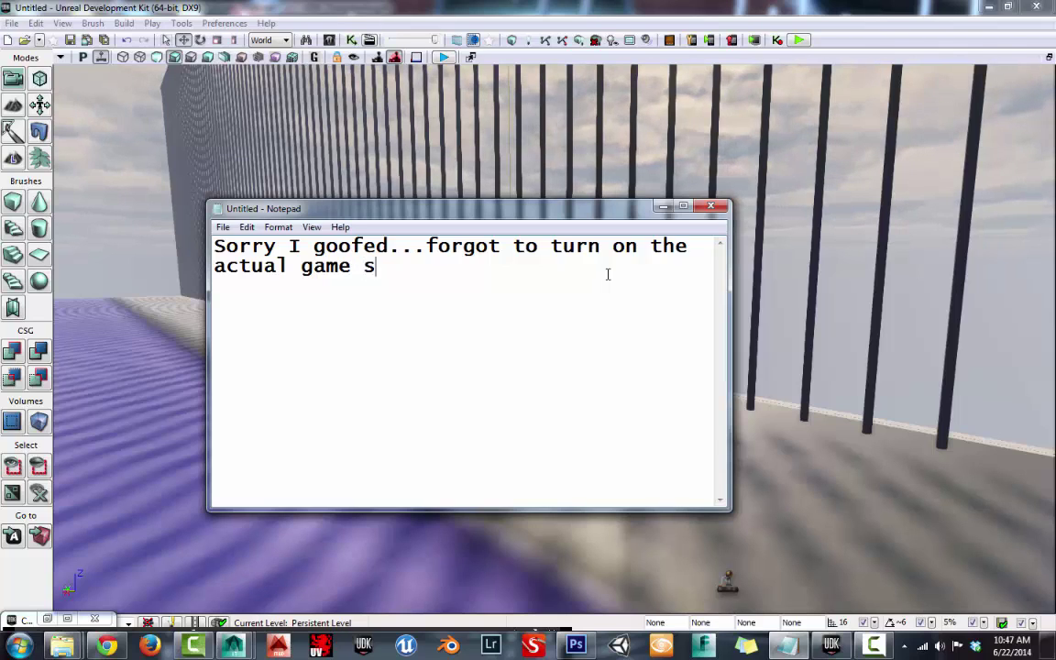
pyautogui.write('ize')
pyautogui.press('BackSpace')
pyautogui.press('BackSpace')
pyautogui.press('BackSpace')
pyautogui.press('BackSpace')
pyautogui.press('BackSpace')
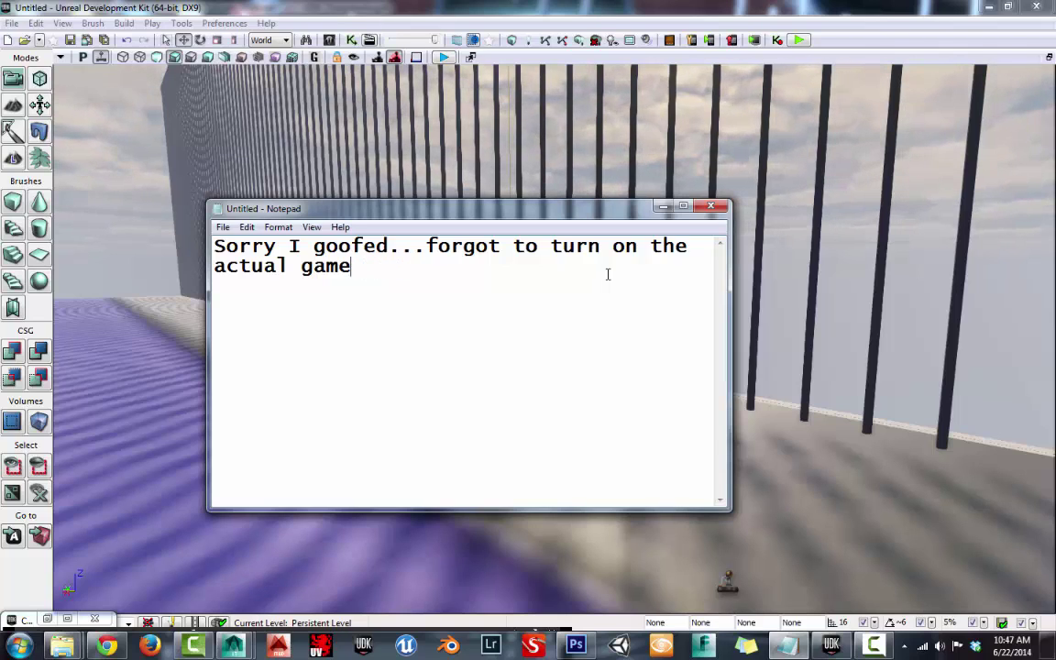
pyautogui.write(' type ')
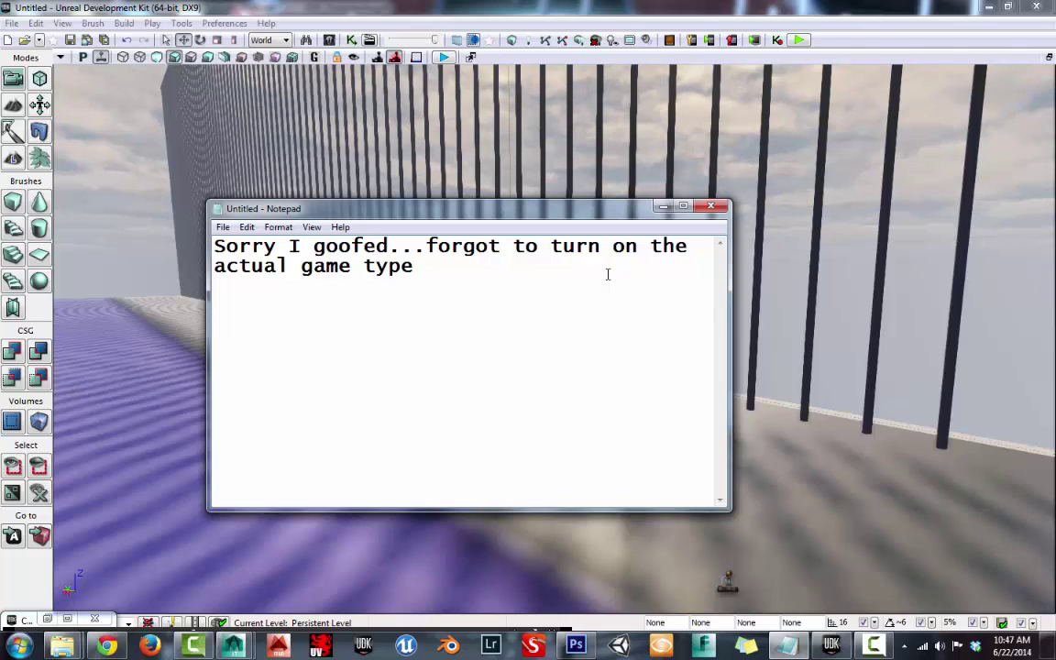
pyautogui.write('..for pie')
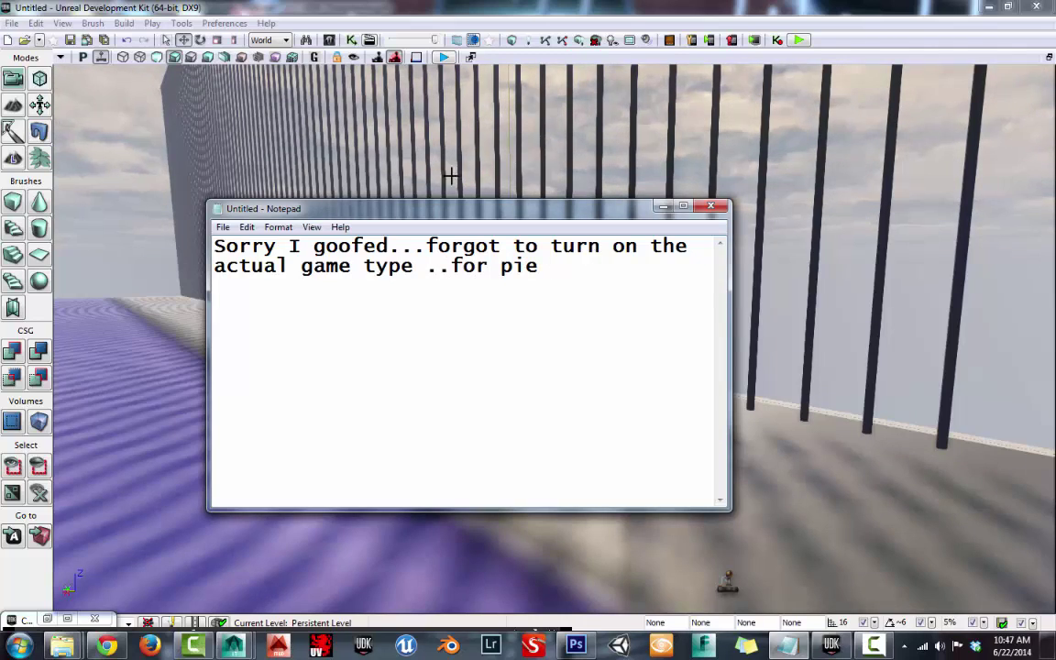
# In World Properties, set both Default Game Type and Game Type For PIE to utgame.
pyautogui.click(586, 187)
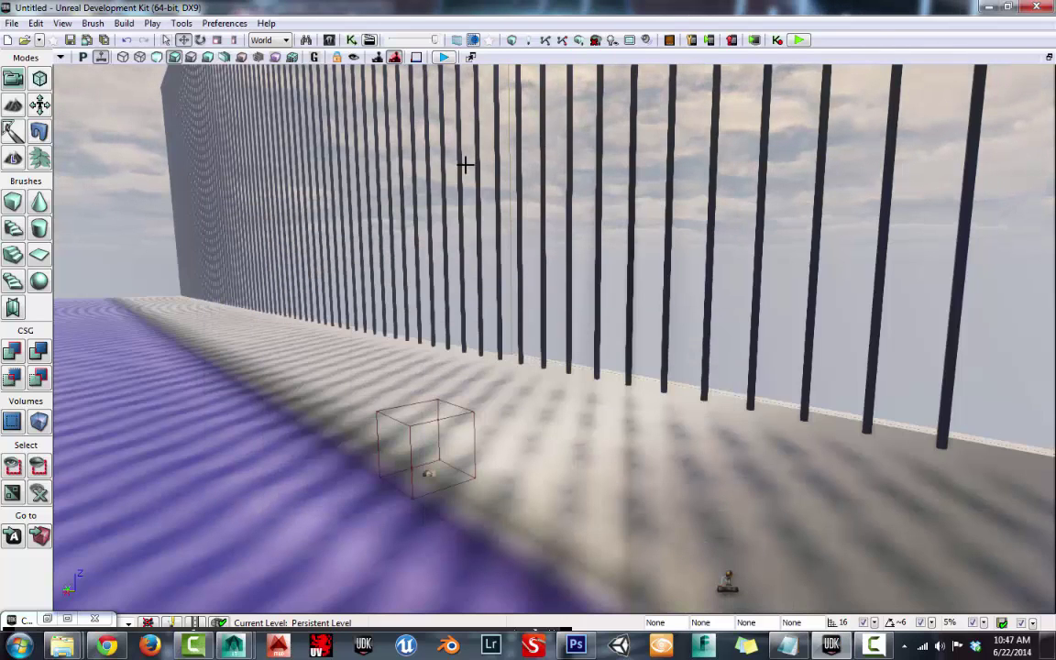
pyautogui.click(181, 23)
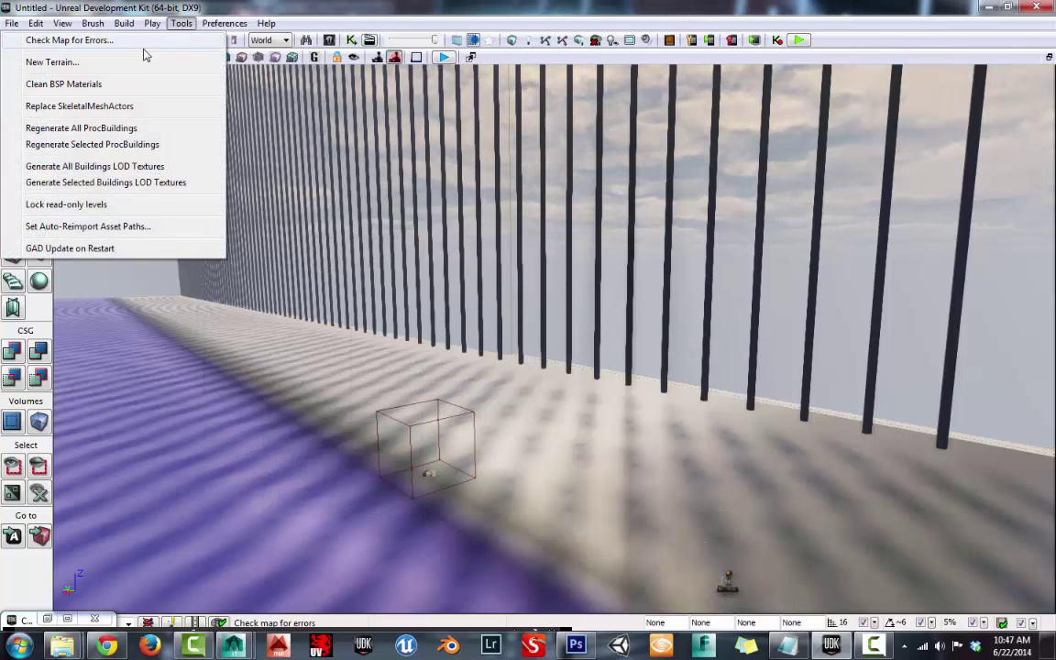
pyautogui.click(182, 23)
pyautogui.click(61, 23)
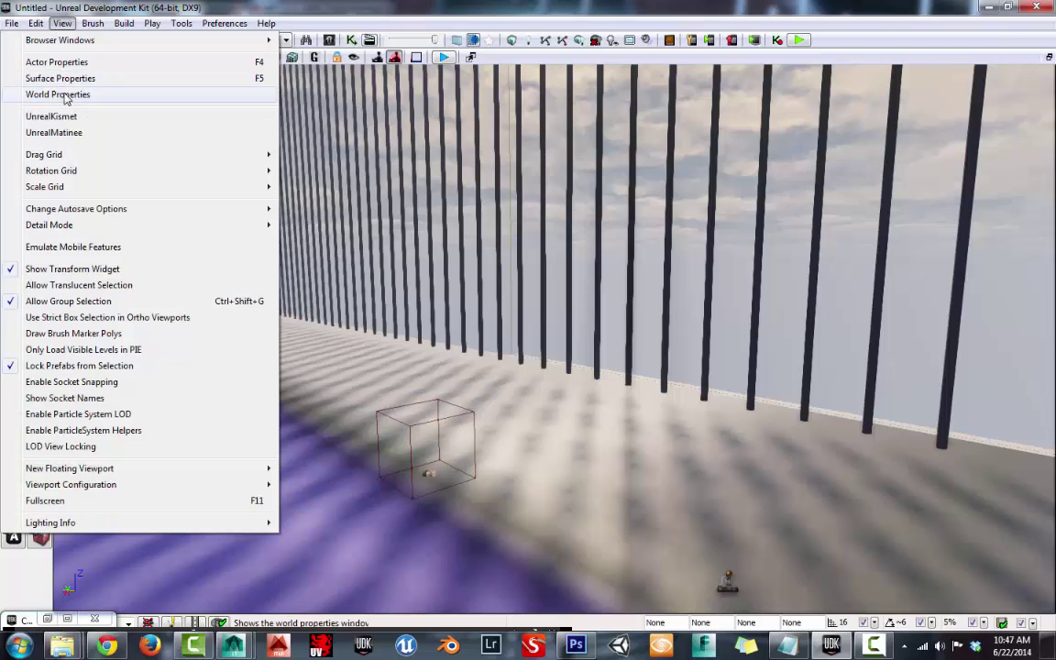
pyautogui.click(62, 91)
pyautogui.click(240, 224)
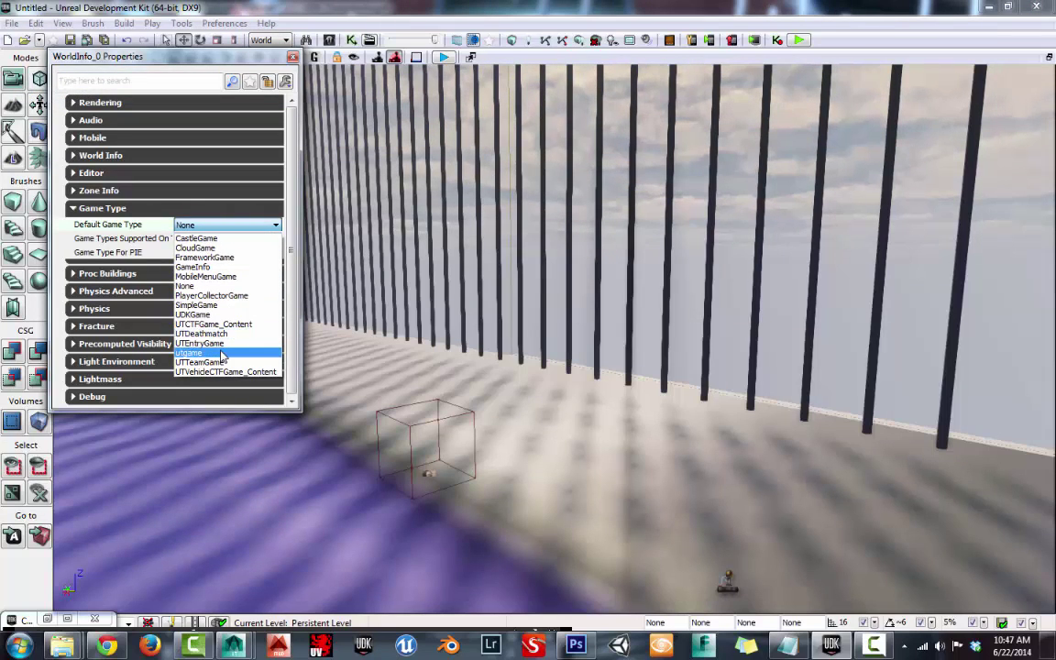
pyautogui.click(197, 353)
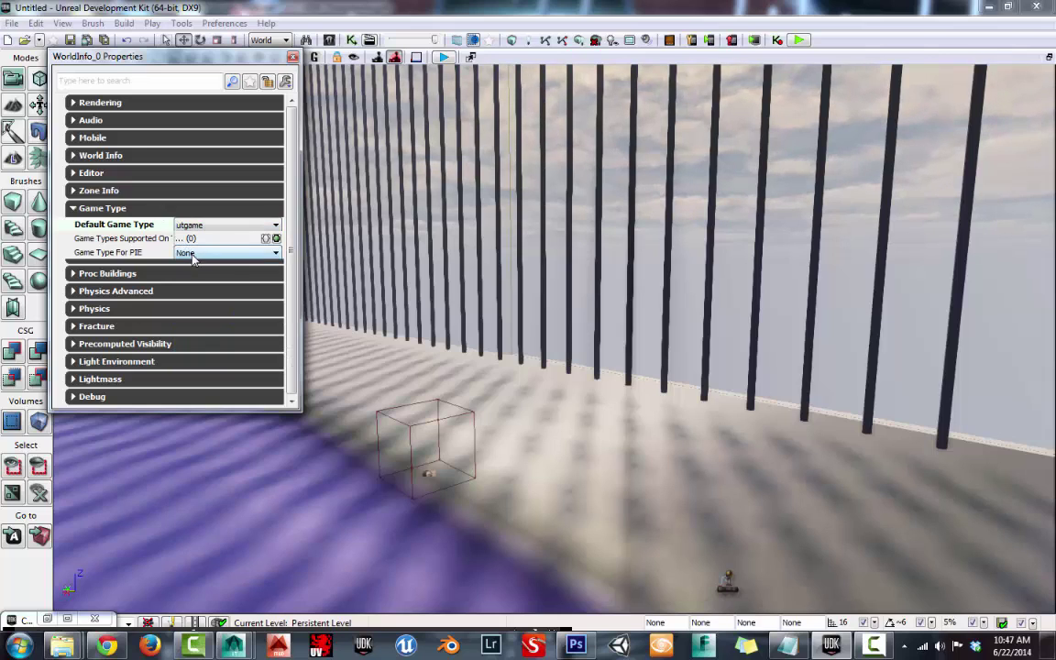
pyautogui.click(192, 260)
pyautogui.click(199, 344)
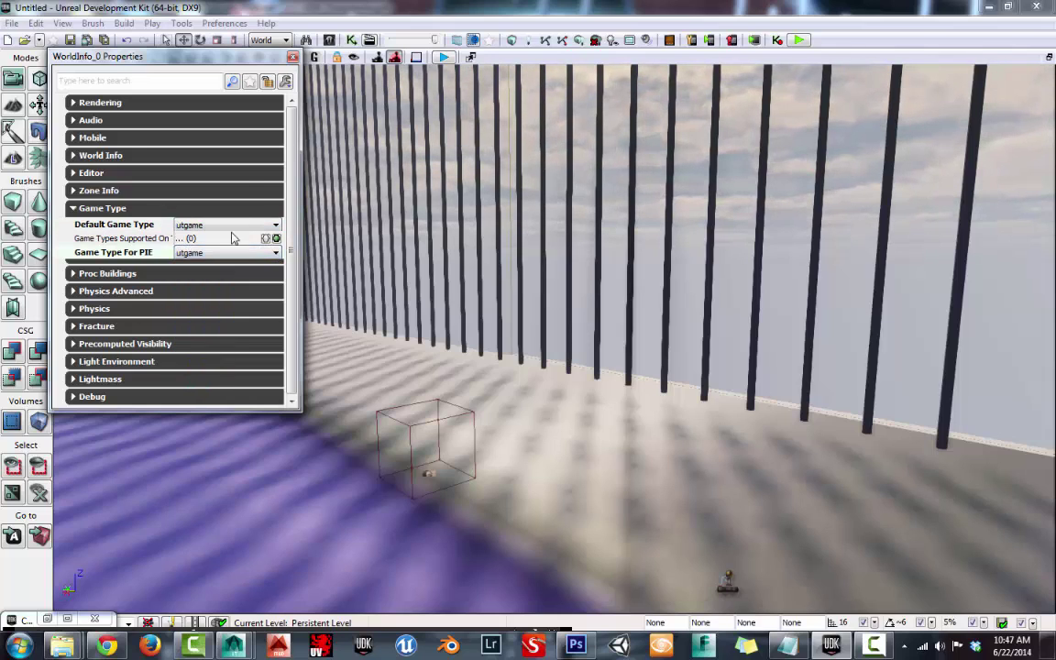
pyautogui.click(293, 58)
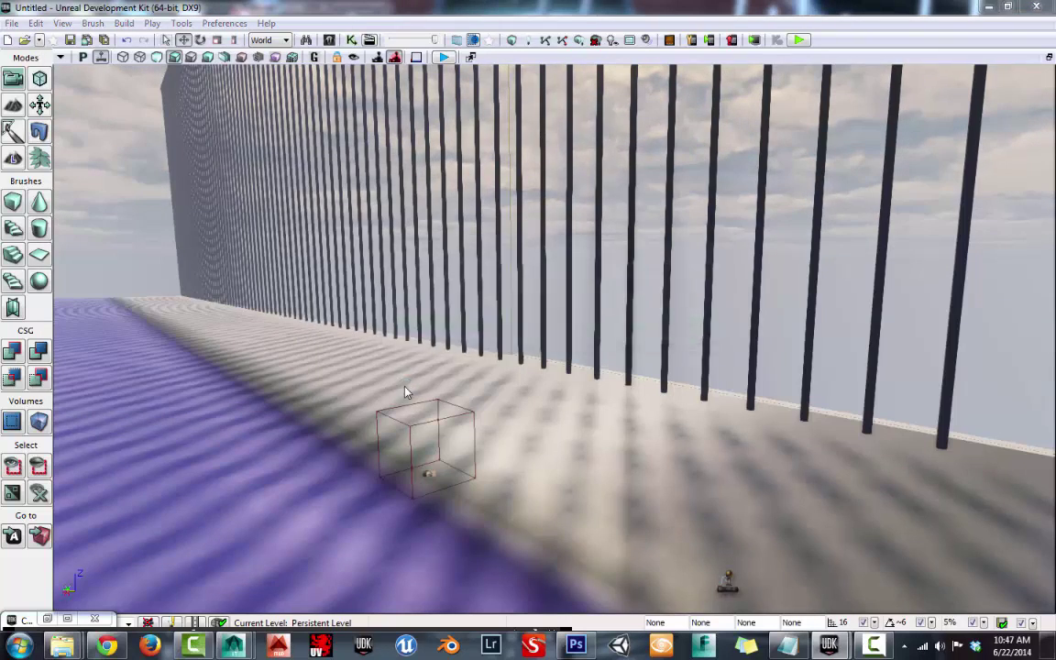
# Play the level in the editor, look toward the tower, walk forward, then exit.
pyautogui.press('F8')
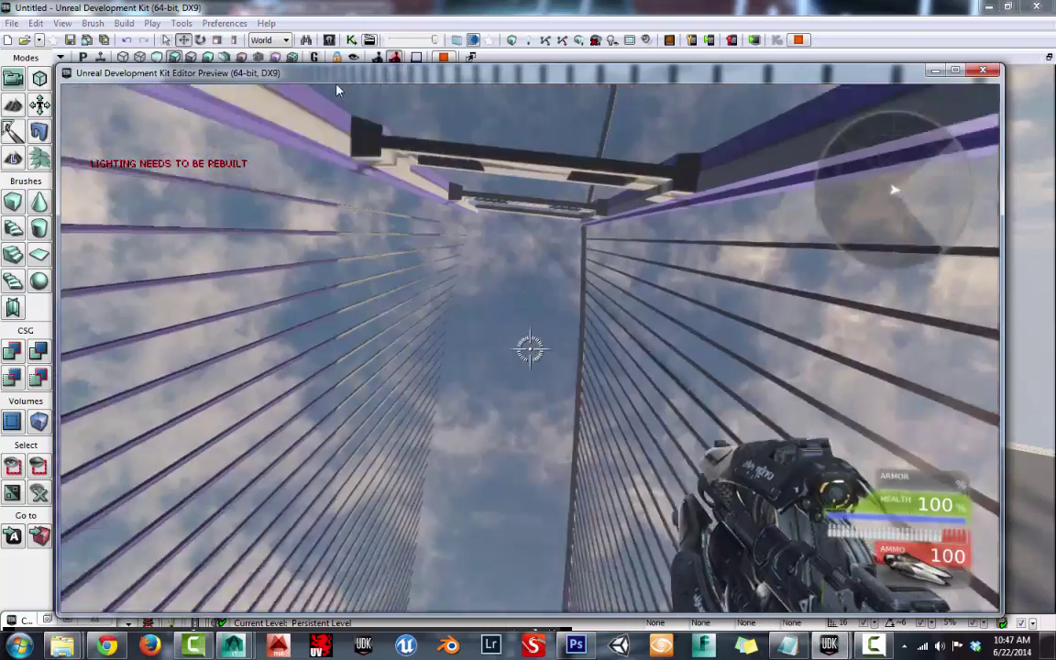
pyautogui.click(309, 95)
pyautogui.moveTo(309, 95); pyautogui.dragTo(86, 290)
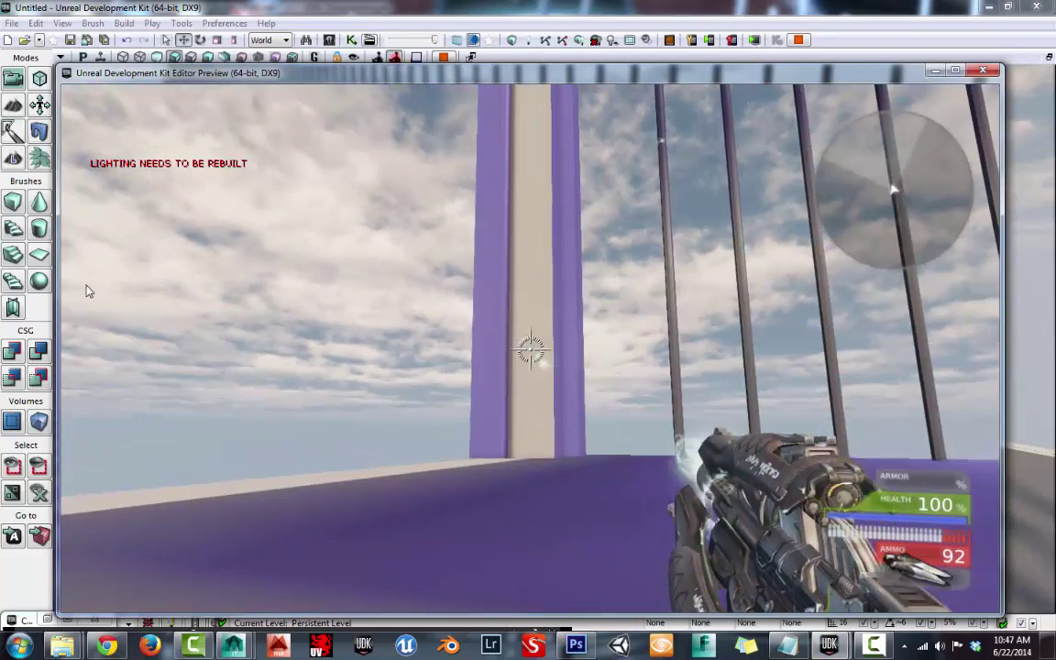
pyautogui.press('w')
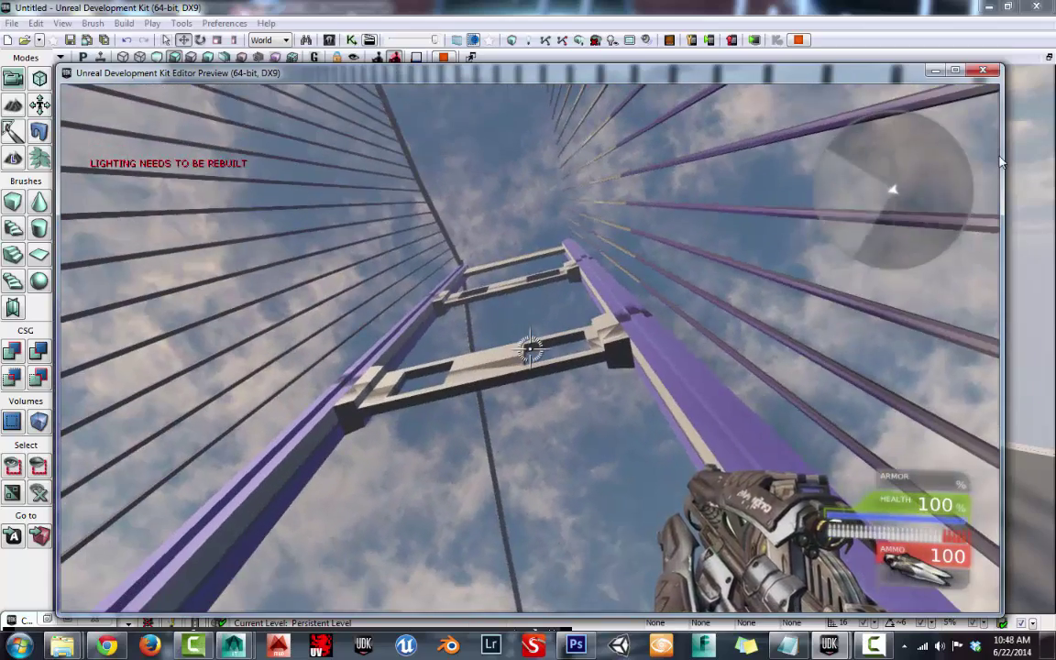
pyautogui.press('Escape')
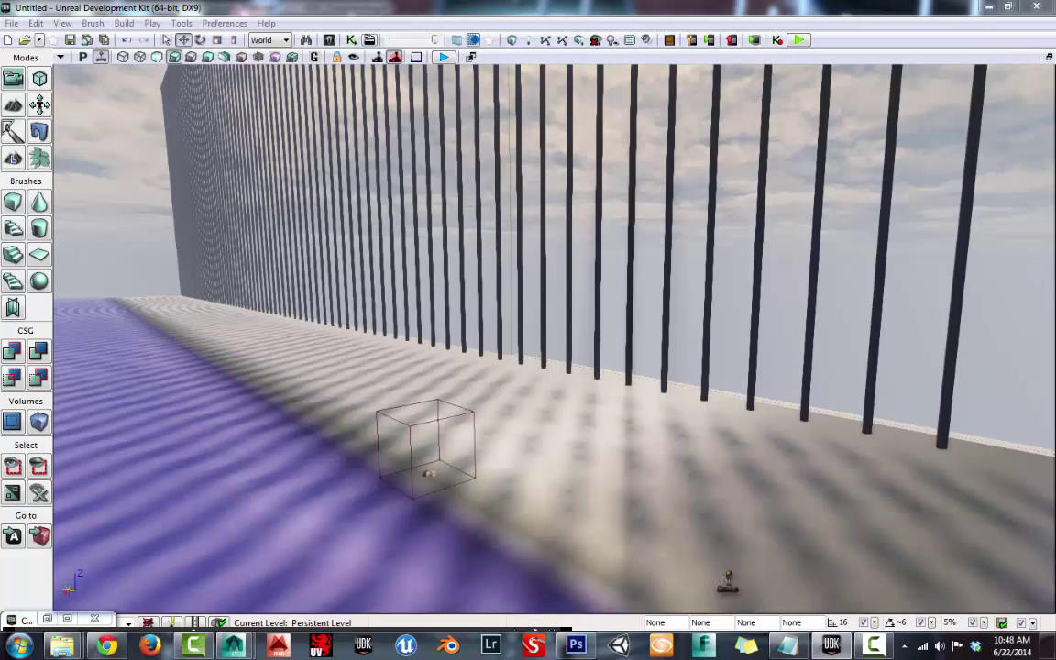
# Zoom out of the bridge in Maya LT and minimize it to show the desktop.
pyautogui.hotkey('alt', 'Tab')
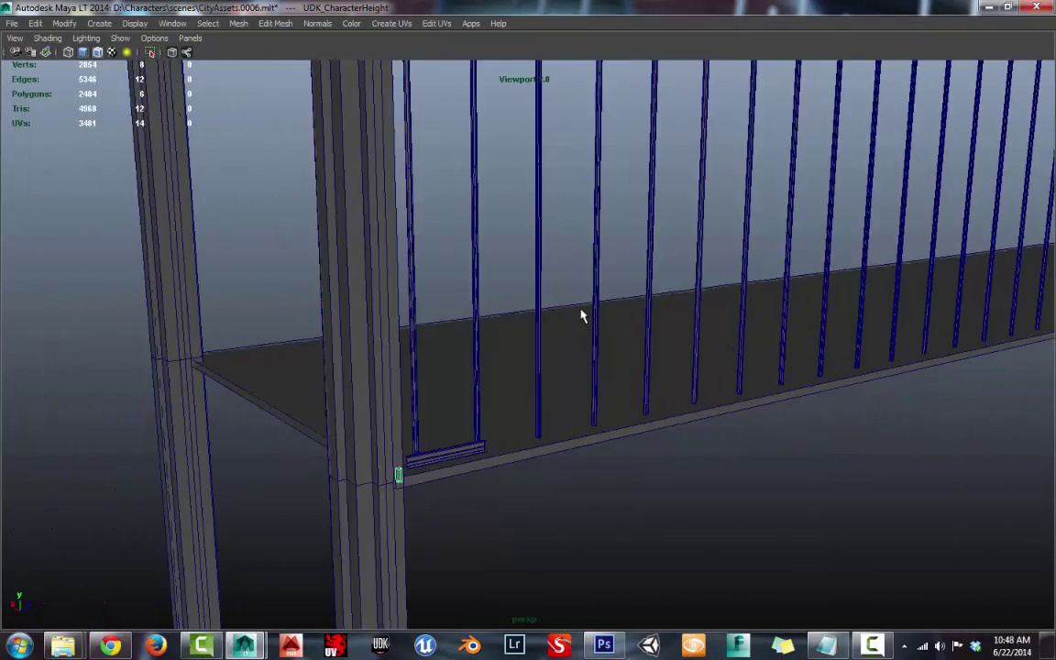
pyautogui.scroll(-5, 581, 316)
pyautogui.scroll(-3, 578, 338)
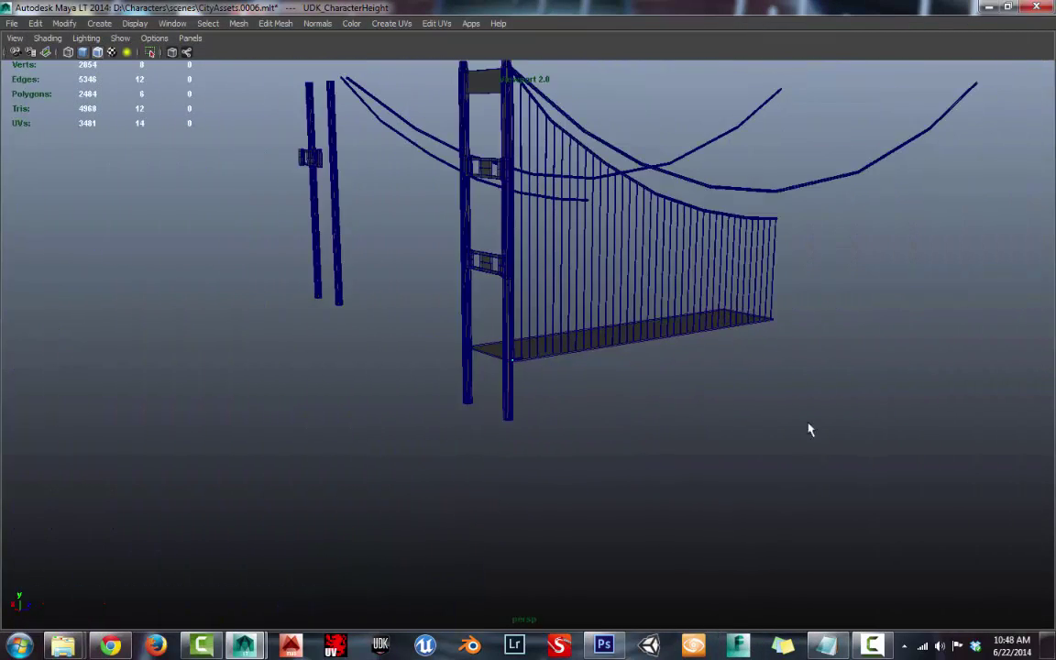
pyautogui.click(988, 8)
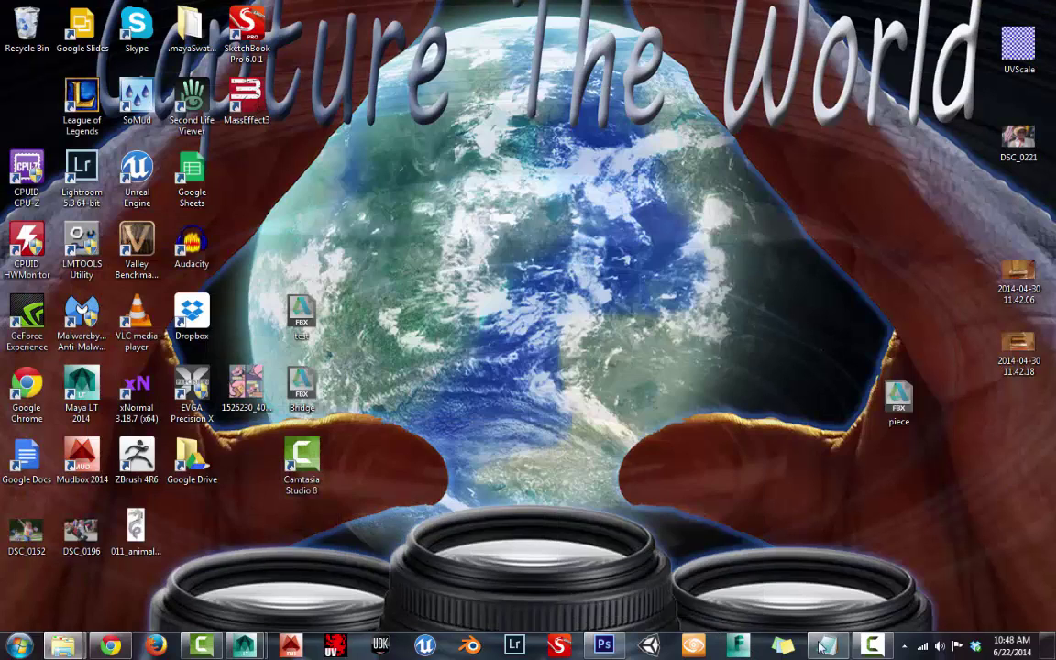
# Replace all the note's text with 'Thanks for watching Ill keep you posted'.
pyautogui.click(826, 646)
pyautogui.hotkey('ctrl', 'a')
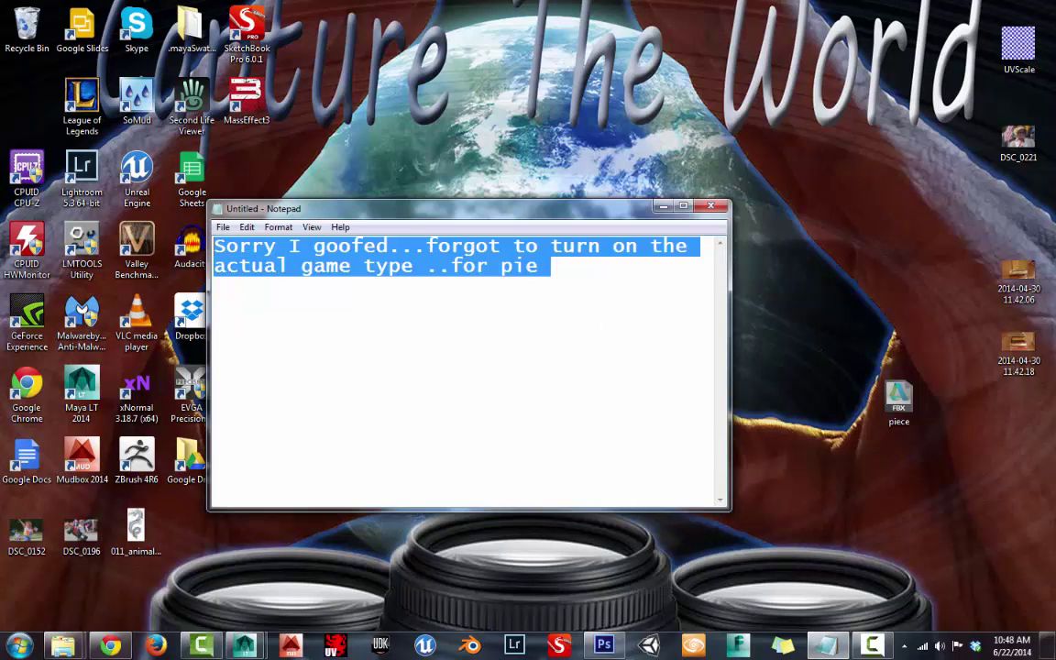
pyautogui.write('Tyhanks')
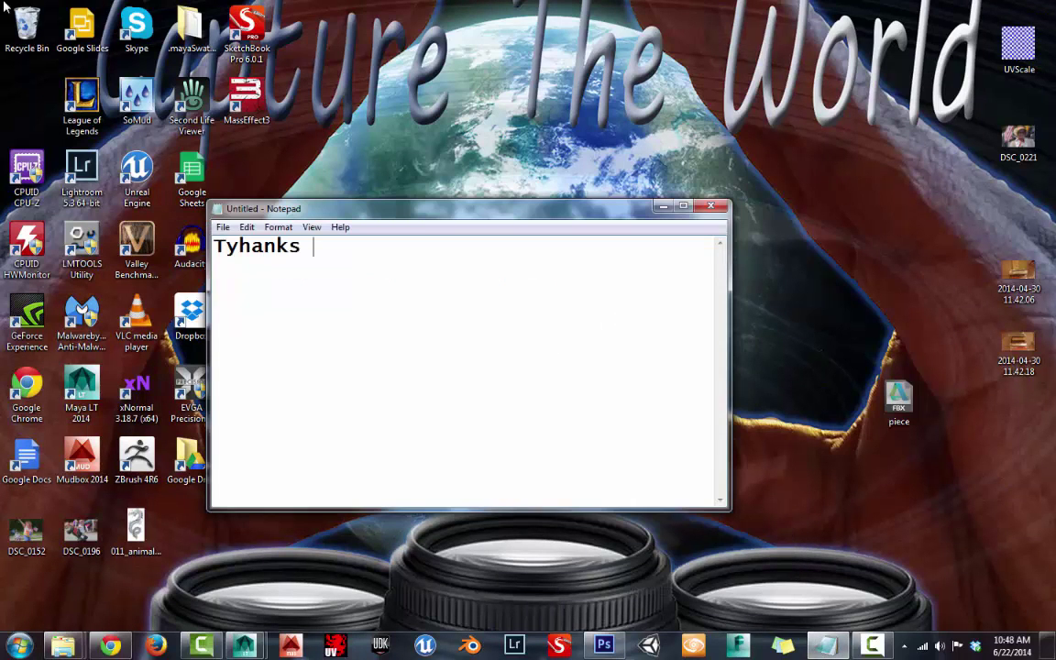
pyautogui.press('BackSpace')
pyautogui.press('BackSpace')
pyautogui.press('BackSpace')
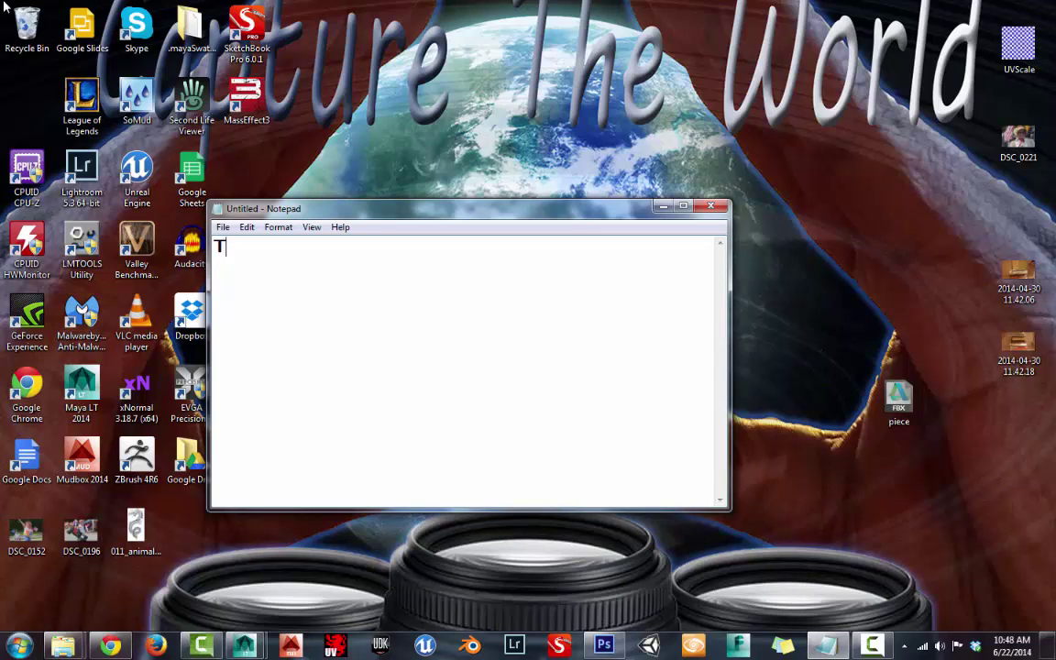
pyautogui.write('hanks for ')
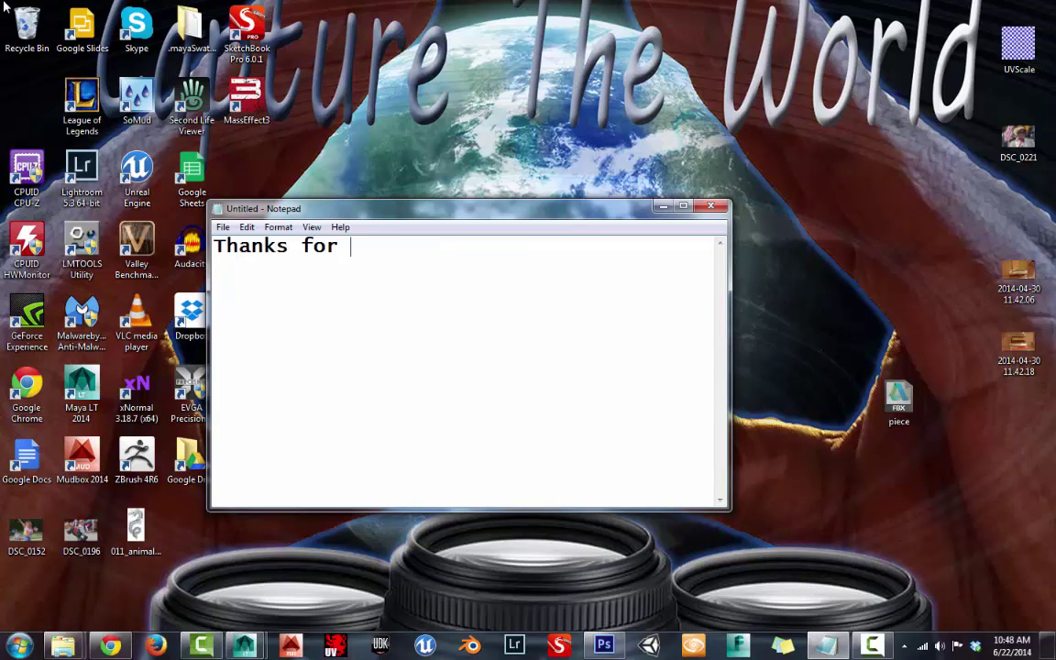
pyautogui.write('watchingIll')
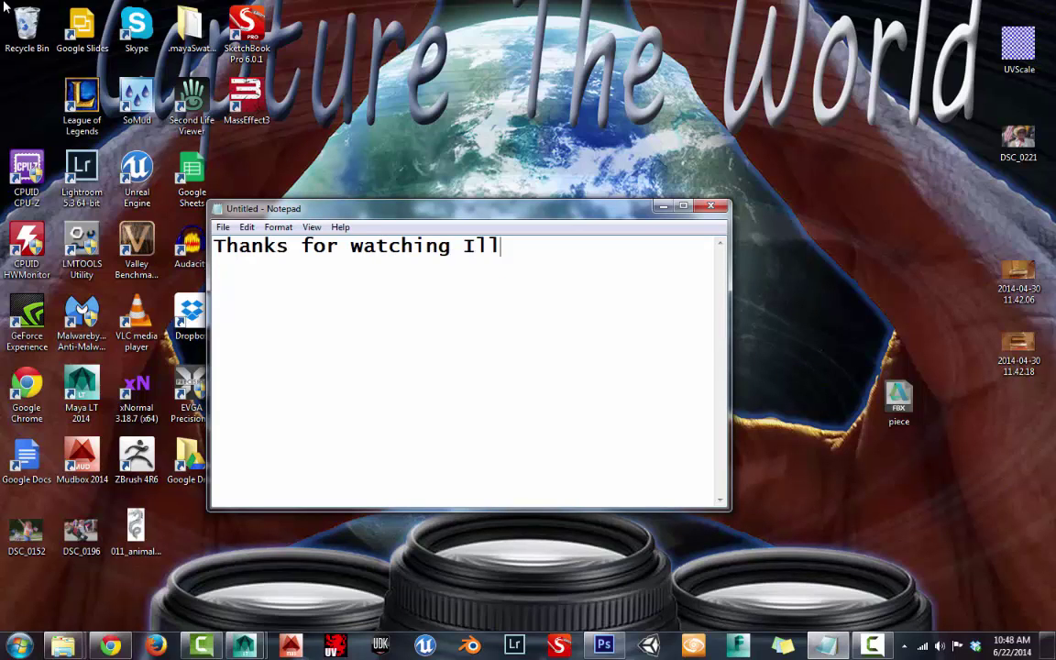
pyautogui.write(' g')
pyautogui.write(' keep you')
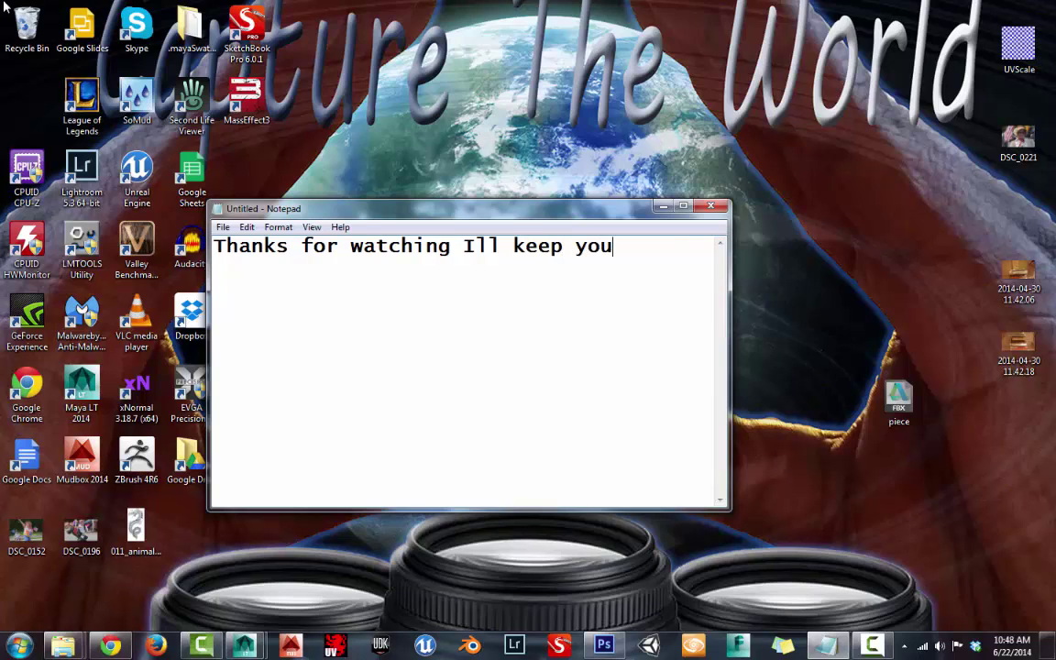
pyautogui.write('osted')
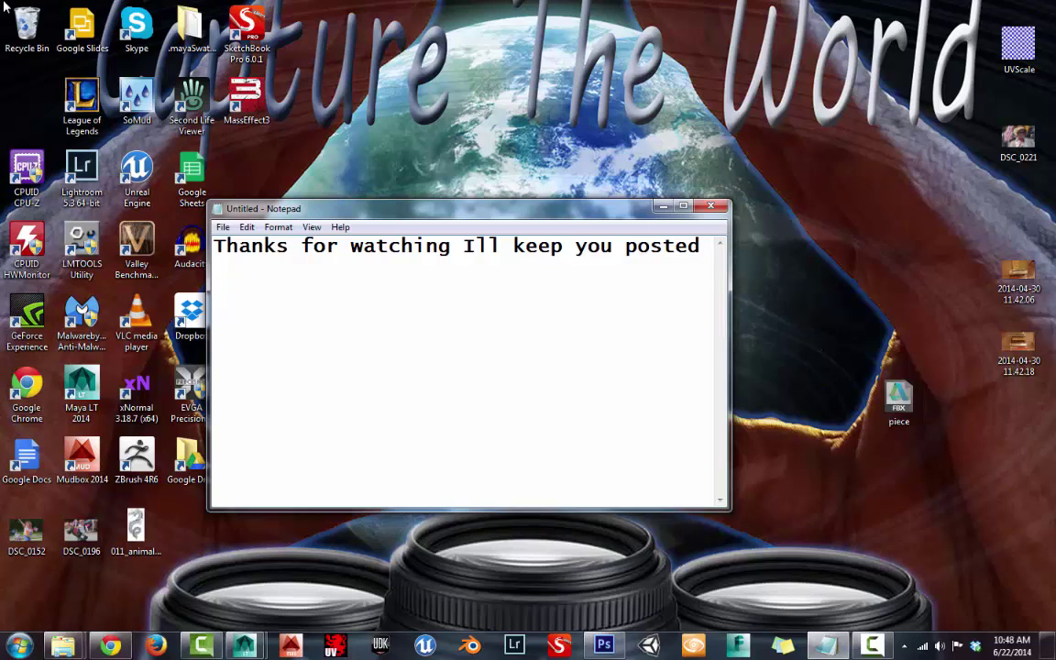